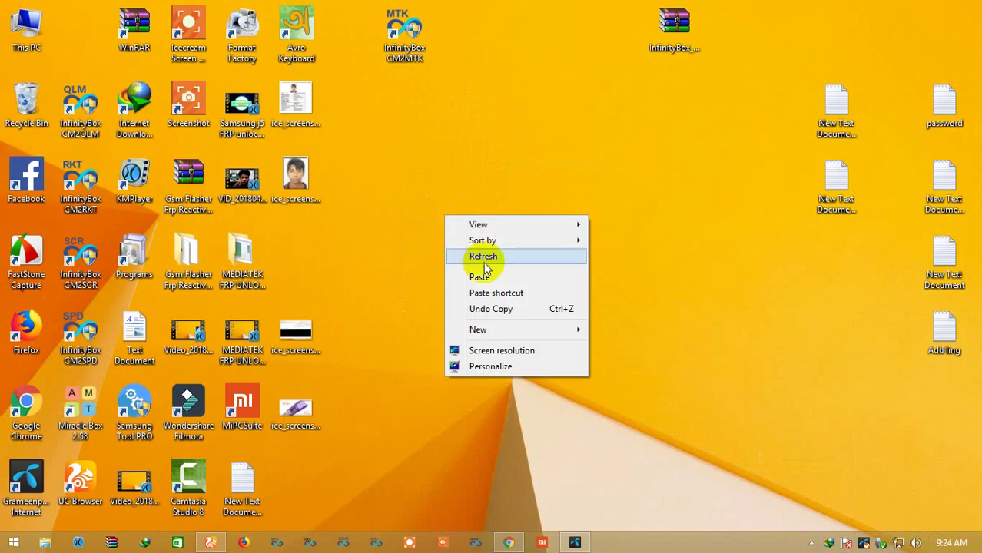
click(482, 255)
right_click(466, 241)
click(492, 279)
right_click(452, 223)
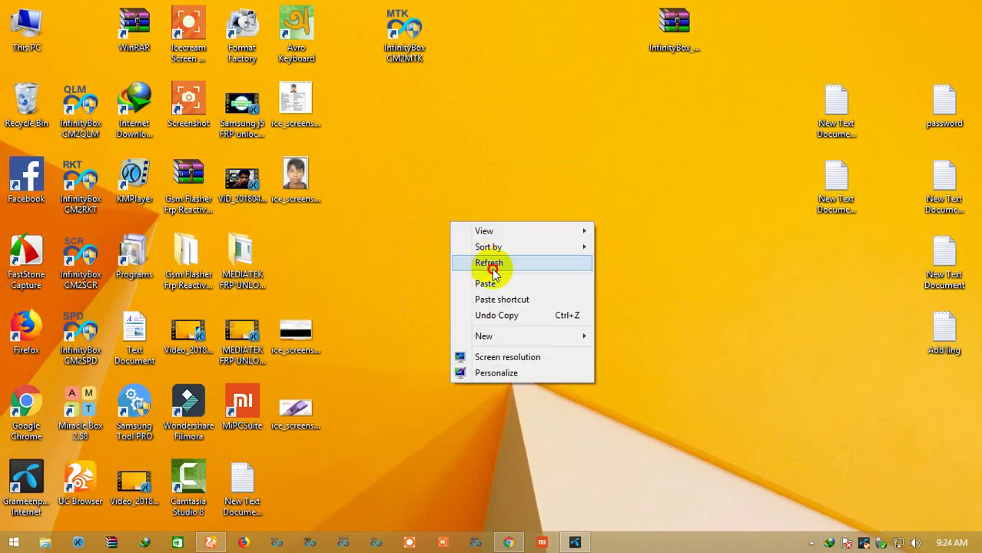
click(492, 260)
right_click(453, 221)
click(496, 262)
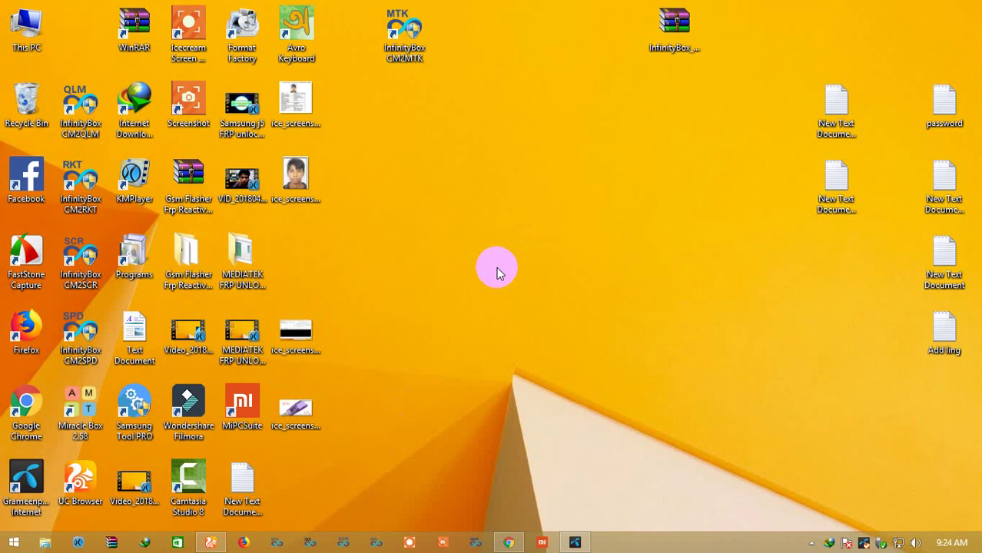
right_click(452, 152)
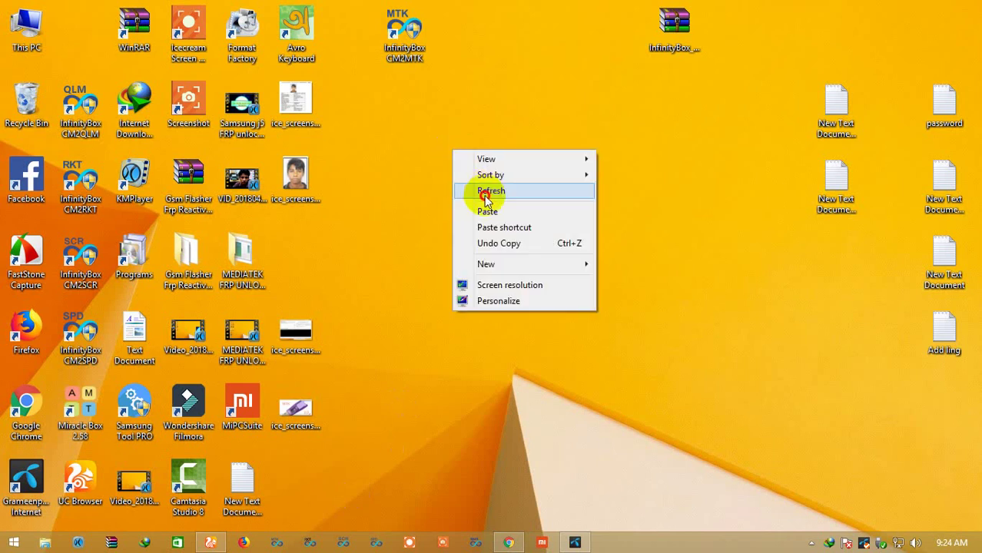
right_click(472, 187)
click(495, 221)
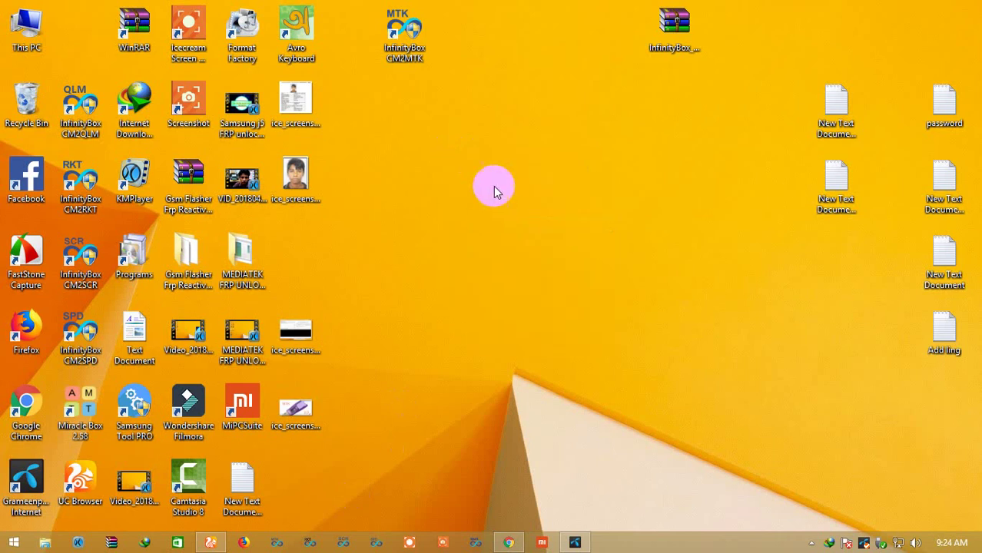
right_click(500, 175)
click(508, 212)
right_click(506, 206)
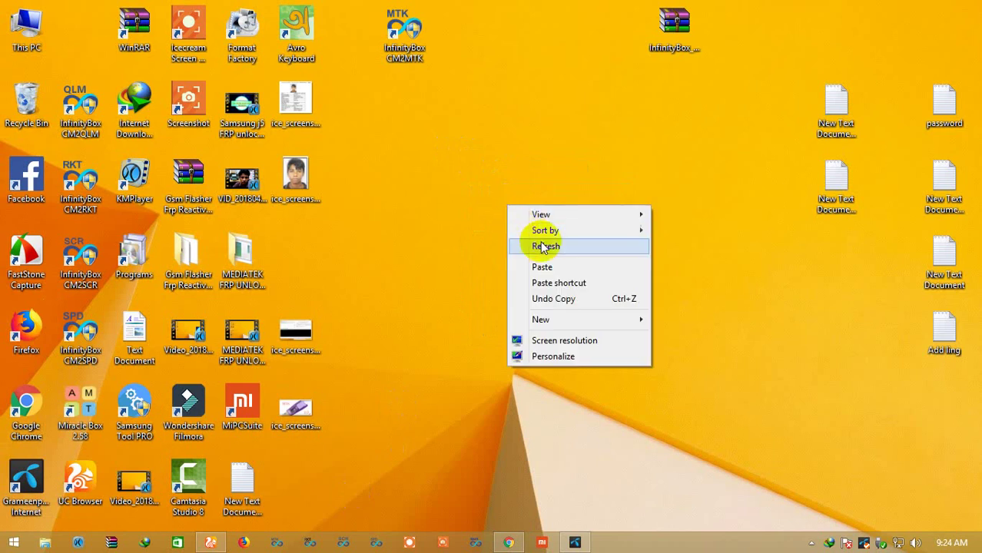
click(530, 243)
right_click(496, 192)
click(544, 230)
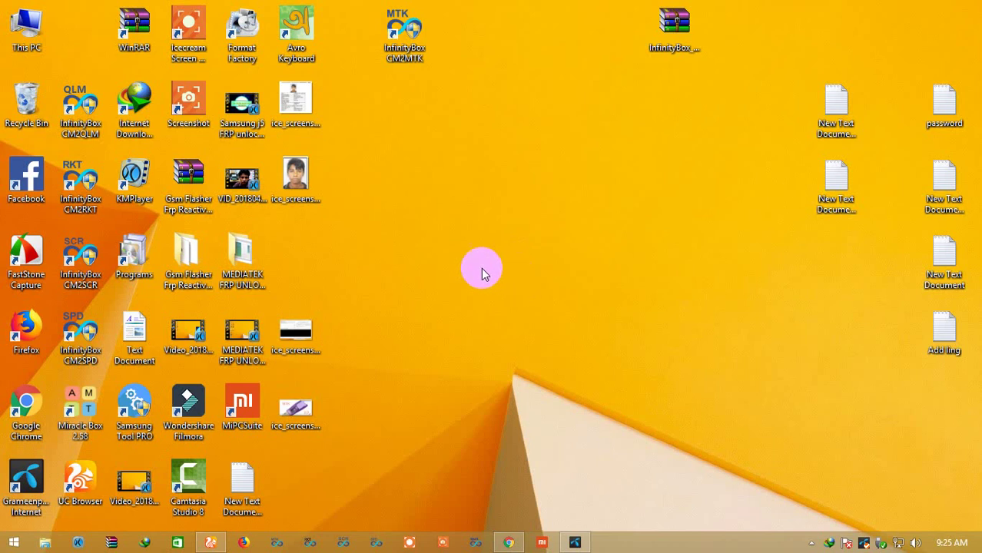
right_click(445, 217)
click(480, 256)
right_click(452, 239)
click(489, 277)
right_click(452, 238)
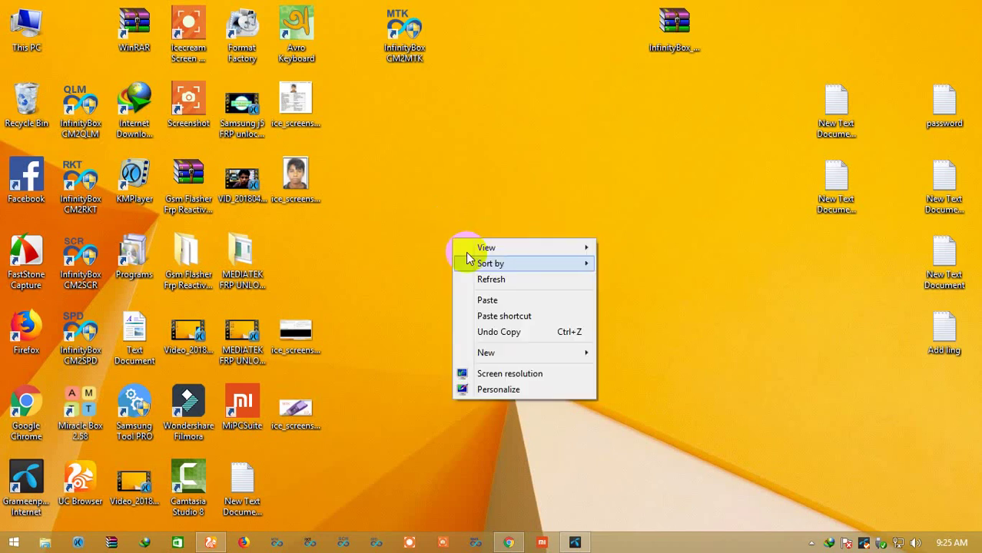
click(480, 277)
- Switch to the YouTube video page in Chrome, subscribe to the Gsm bai bai mobile repair channel, and minimize the browser
click(508, 544)
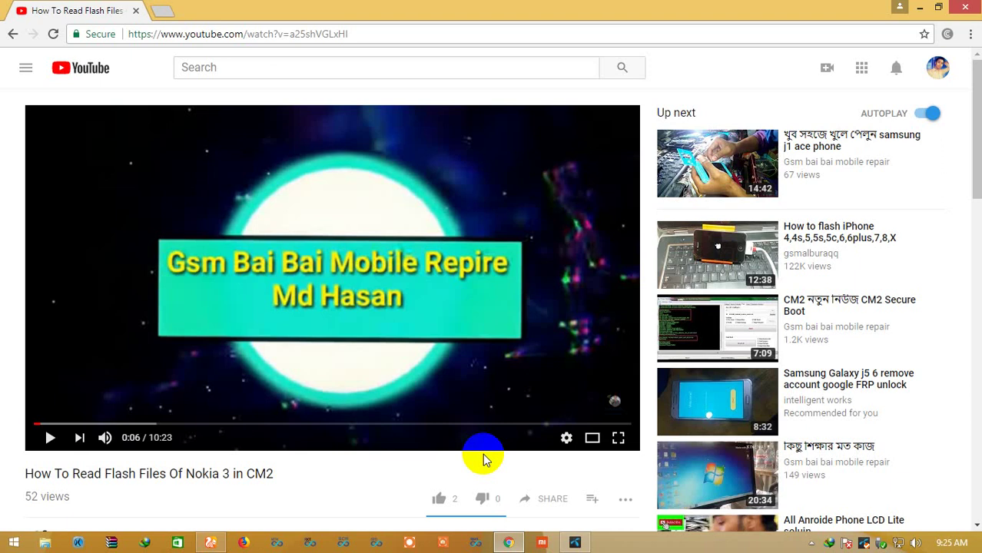
scroll(490, 408, down, 3)
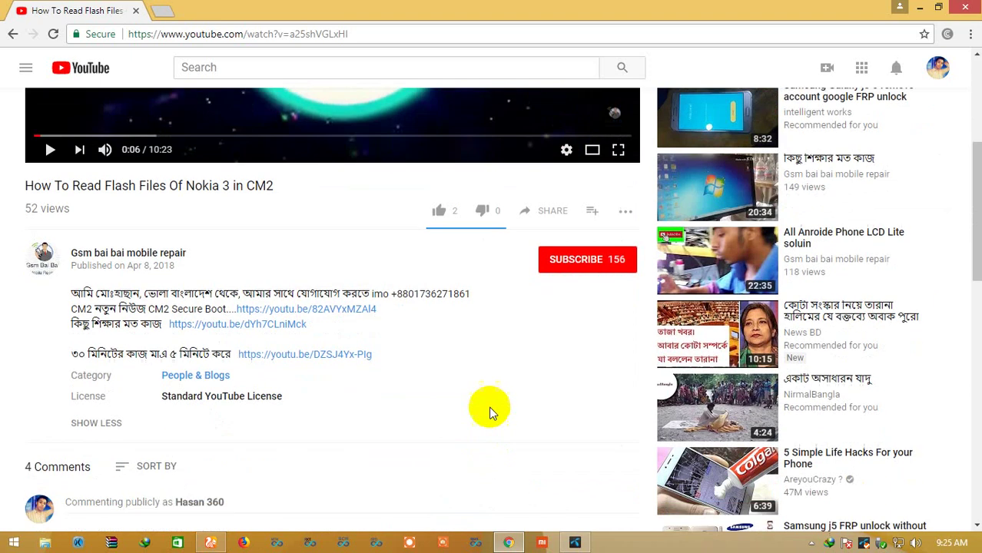
click(600, 262)
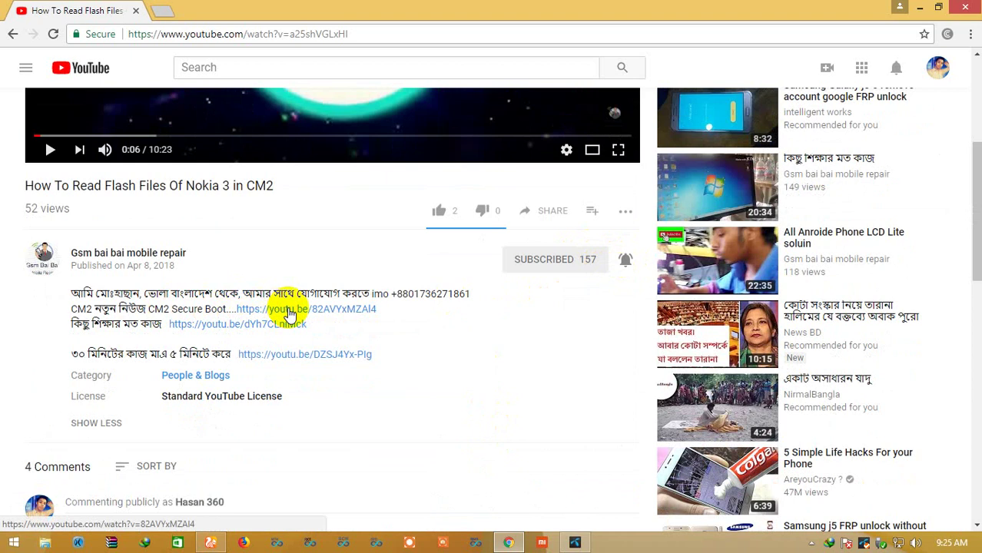
click(918, 7)
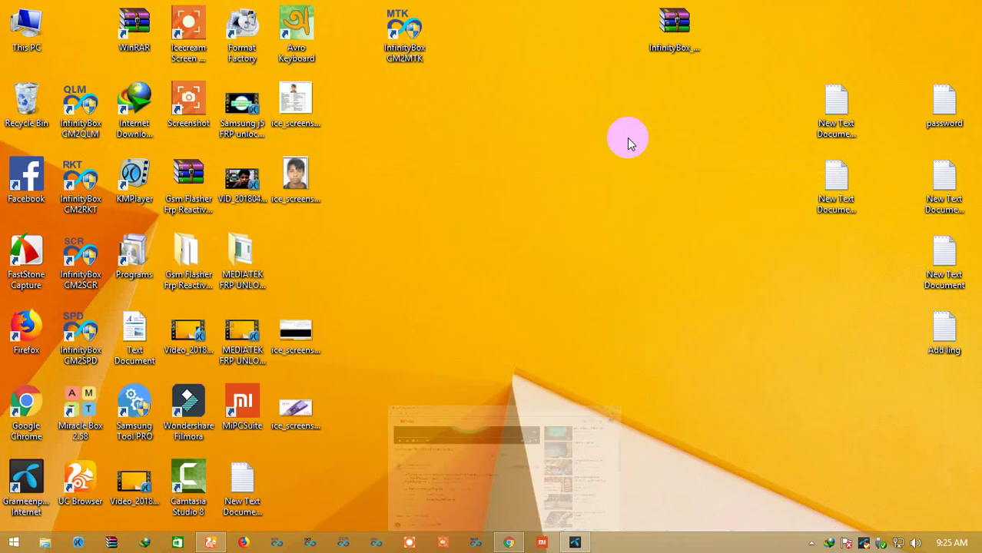
right_click(503, 182)
click(542, 222)
right_click(496, 71)
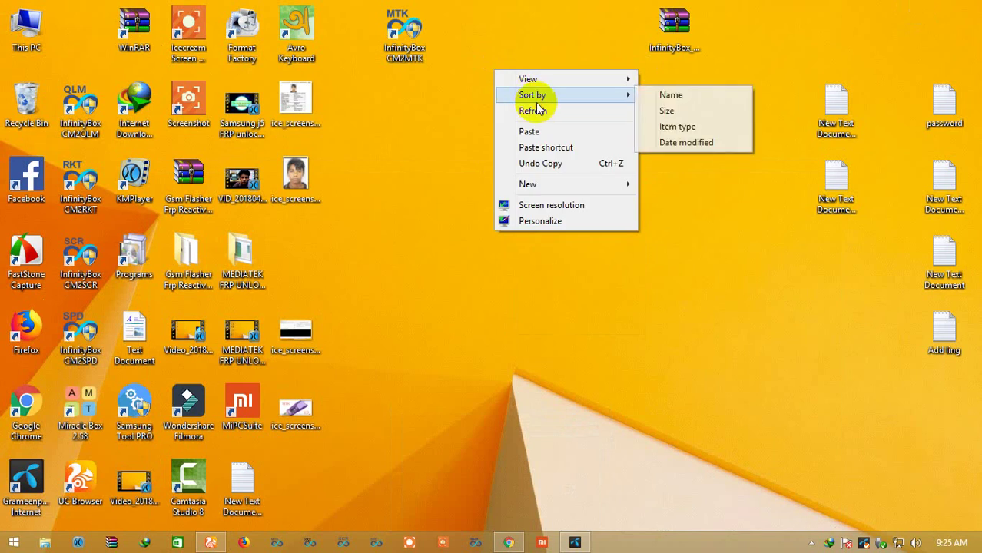
click(537, 110)
- Open the InfinityBox_install_CM2MT2_v2.00 archive from the desktop and launch the installer inside it
click(690, 40)
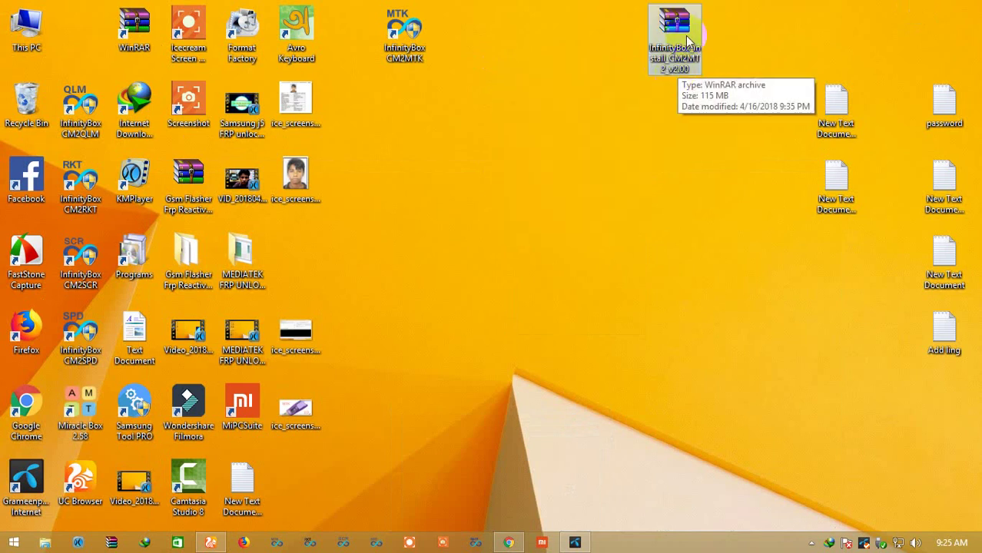
double_click(680, 36)
double_click(103, 167)
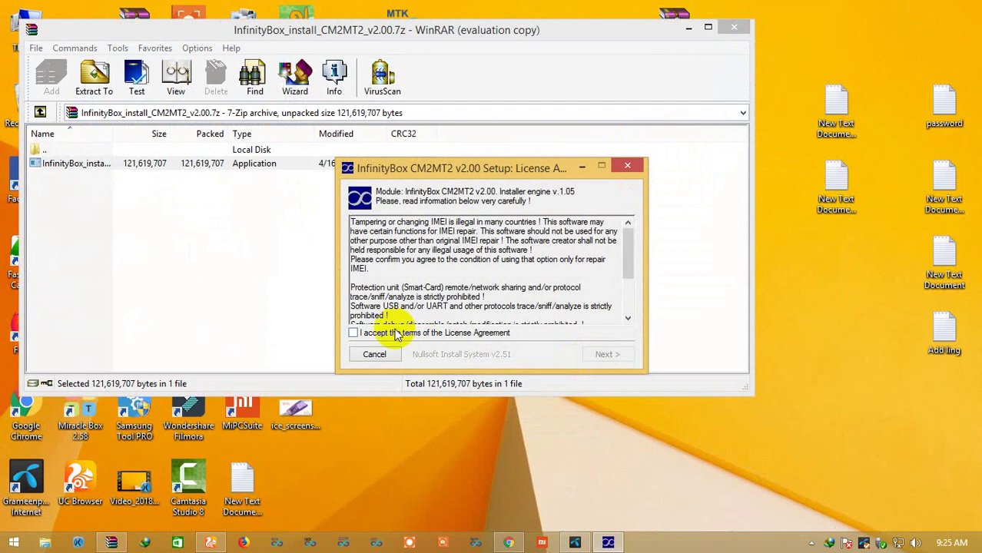
- Accept the license agreement, start installing InfinityBox CM2MT2 v2.00 with all default components, and close the WinRAR window
click(603, 354)
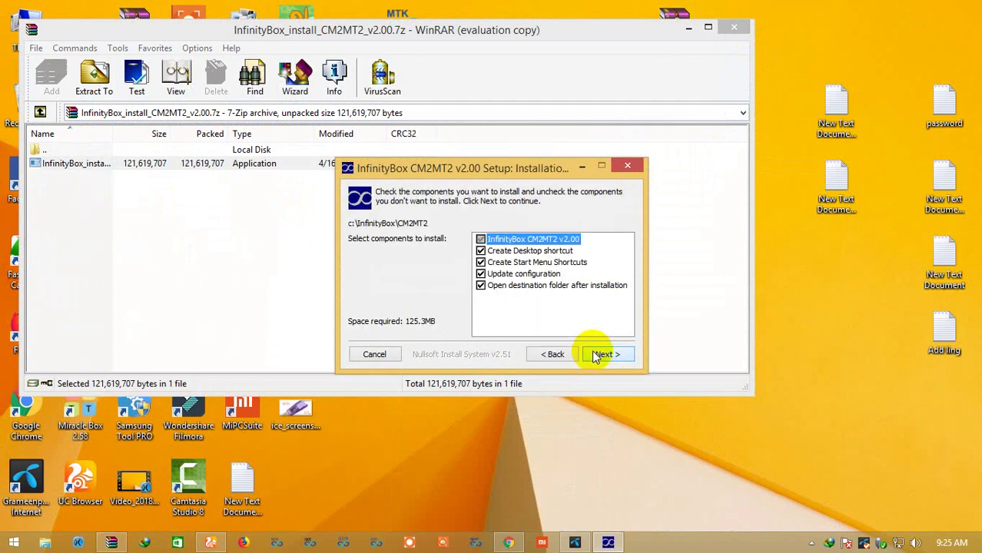
click(597, 355)
click(602, 354)
click(734, 28)
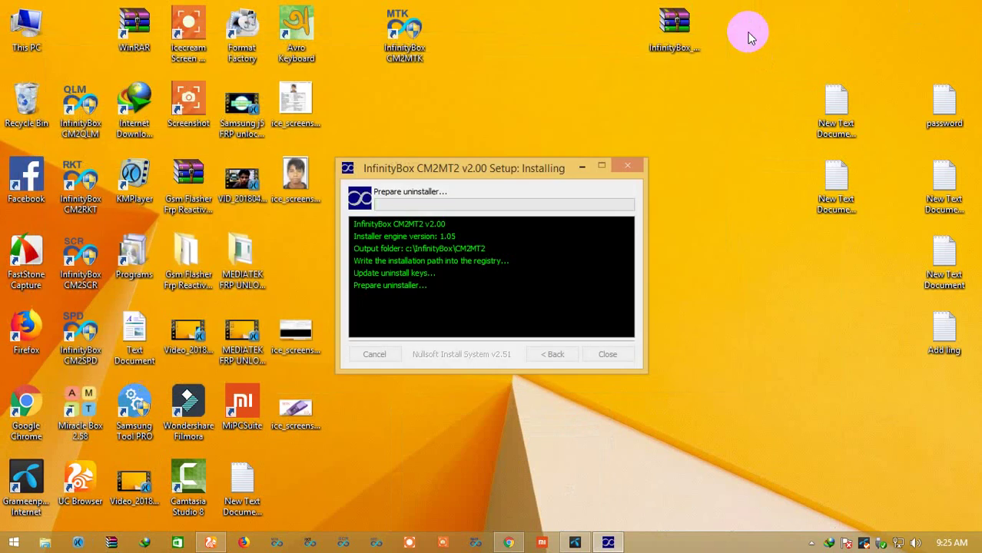
right_click(749, 31)
click(791, 69)
right_click(814, 48)
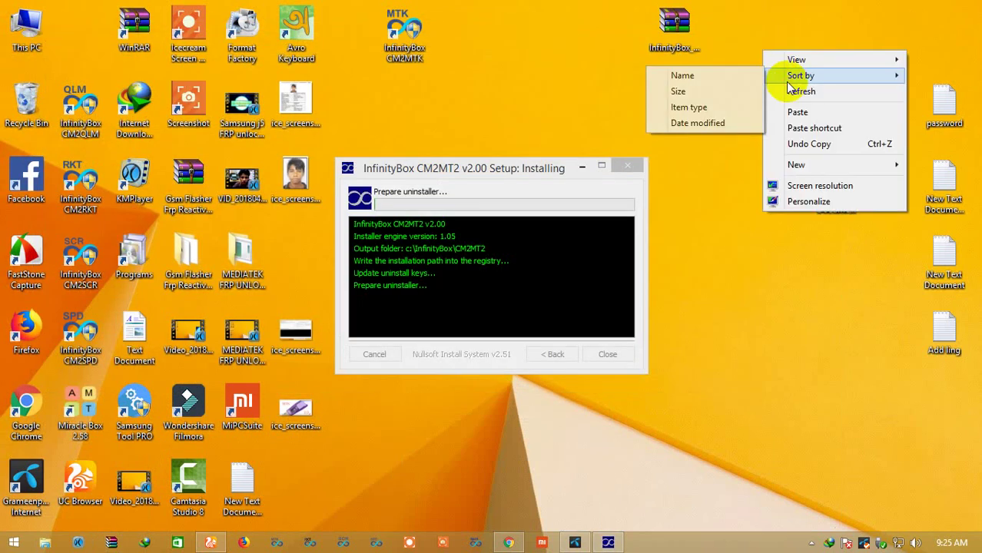
click(814, 89)
right_click(782, 72)
click(806, 114)
right_click(740, 96)
click(756, 133)
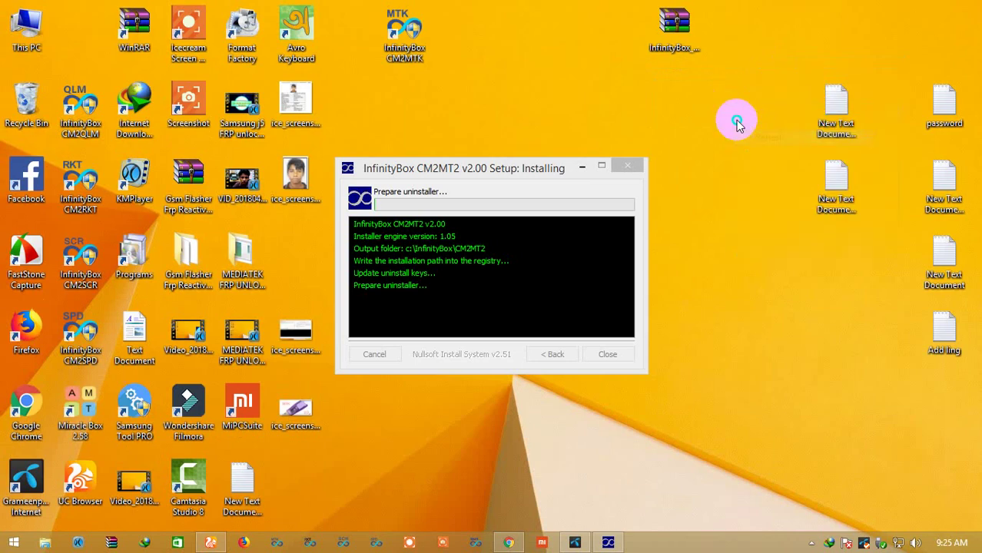
right_click(737, 122)
click(777, 162)
right_click(683, 132)
click(719, 169)
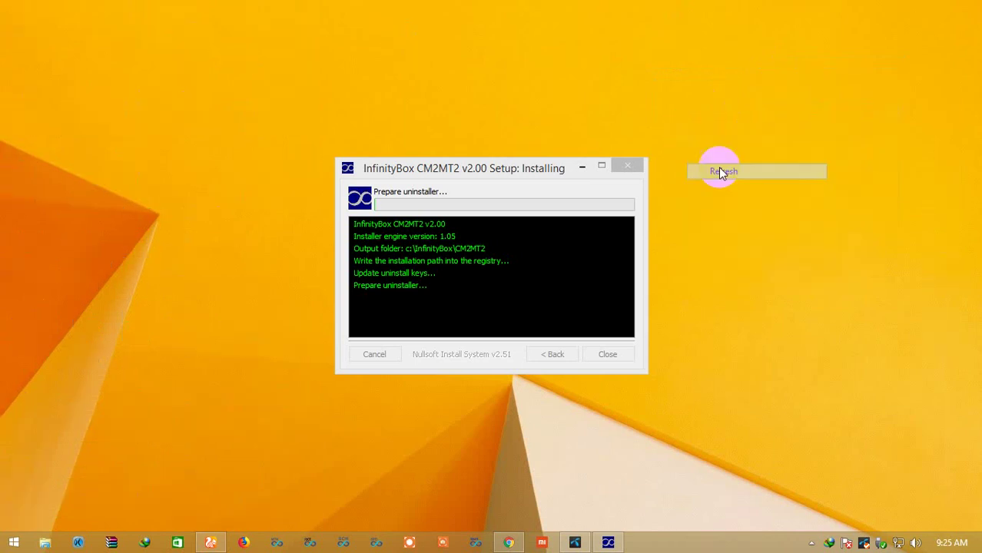
right_click(682, 132)
click(720, 169)
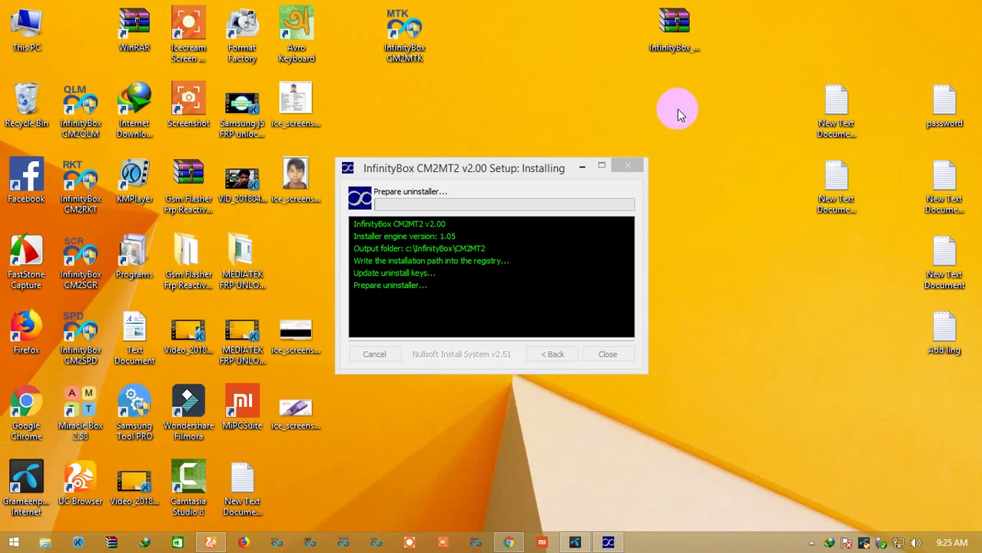
right_click(677, 112)
click(700, 148)
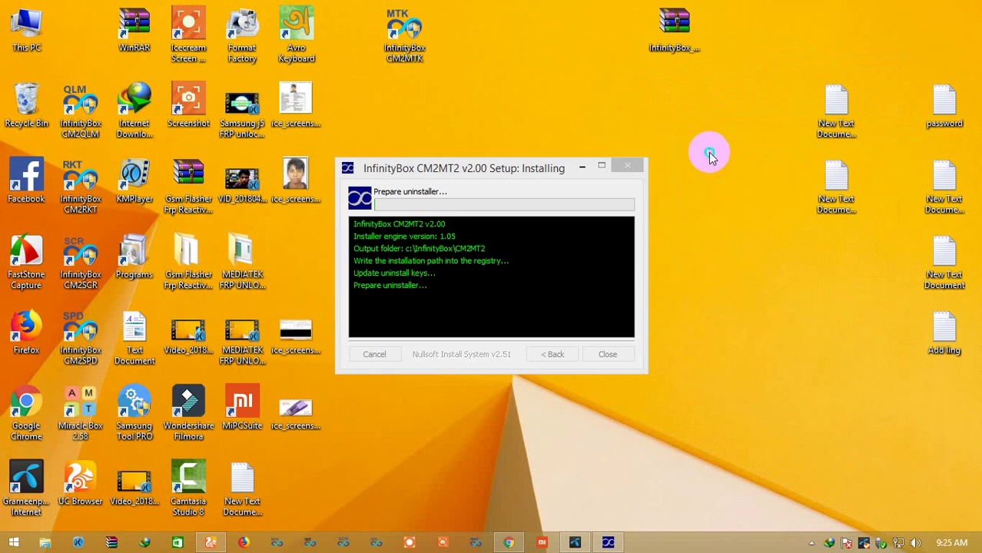
right_click(704, 150)
click(734, 192)
right_click(700, 148)
click(733, 189)
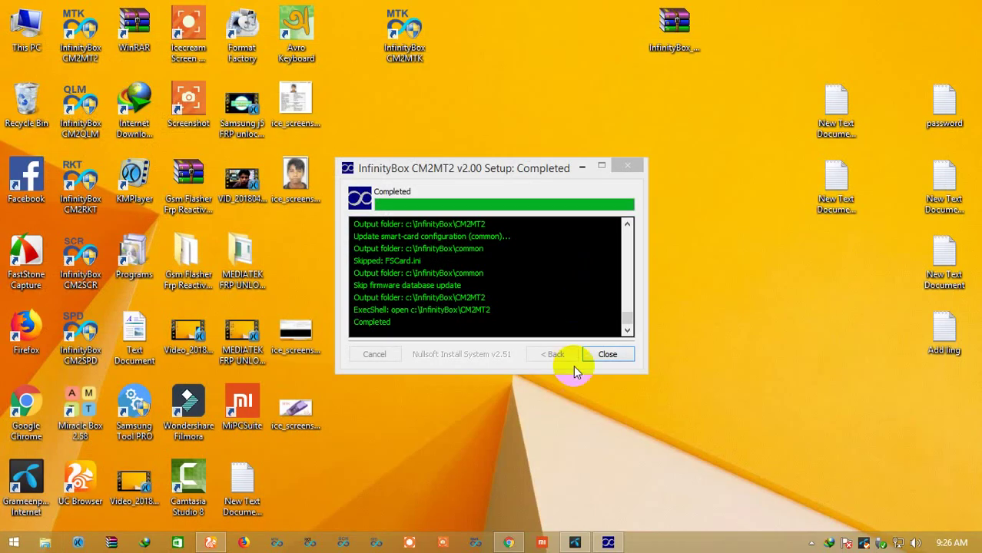
- Close the completed setup and move the new InfinityBox CM2MT2 shortcut to the empty middle area of the desktop
click(604, 351)
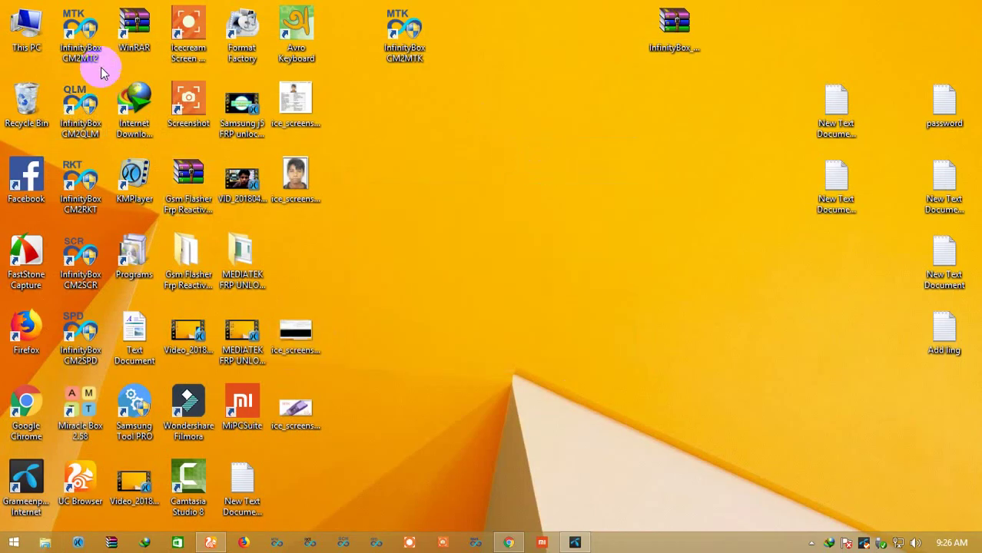
right_click(84, 43)
click(125, 230)
drag(81, 31, 572, 114)
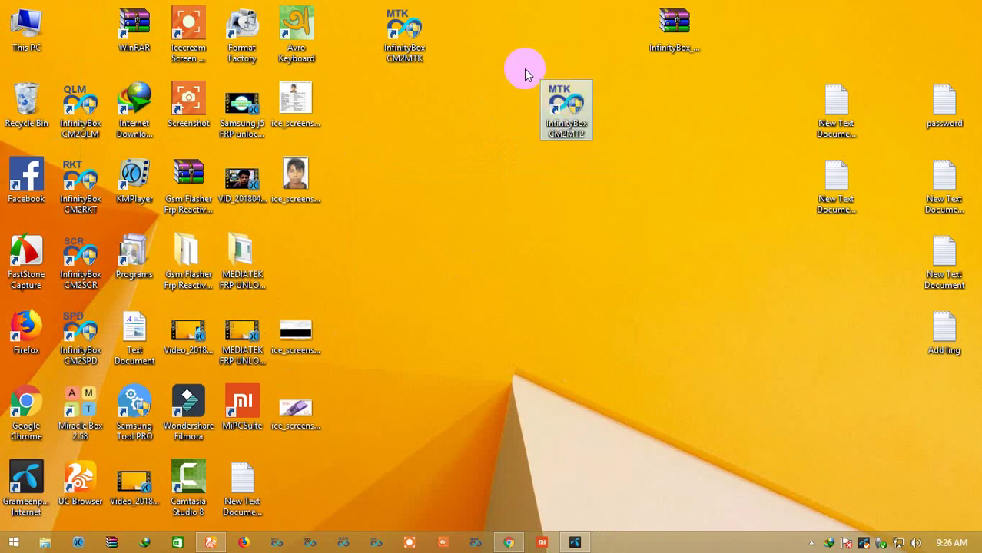
- Place the InfinityBox CM2MT2 shortcut in the top icon row, between the InfinityBox CM2MTK shortcut and the installer archive
right_click(566, 123)
click(579, 389)
key(Return)
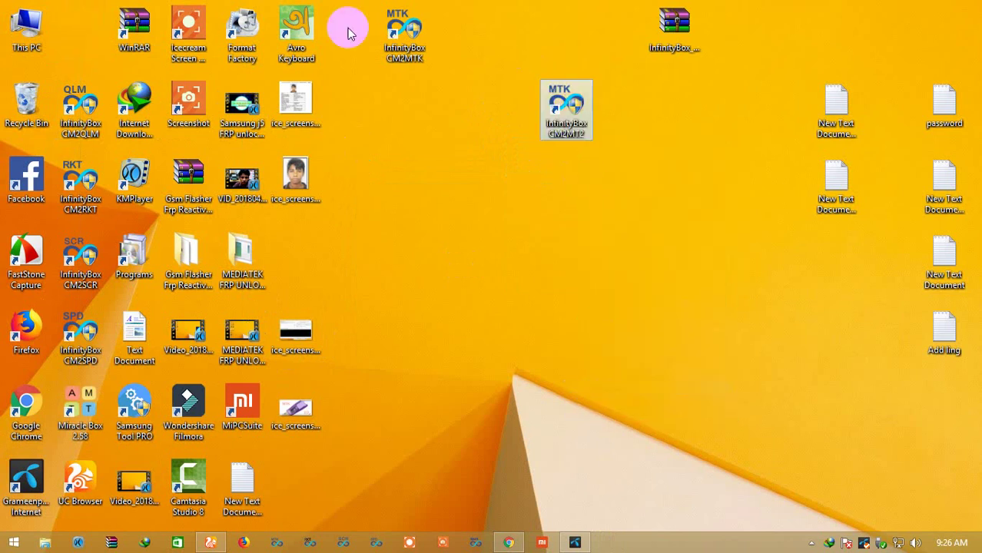
click(404, 30)
drag(548, 99, 513, 33)
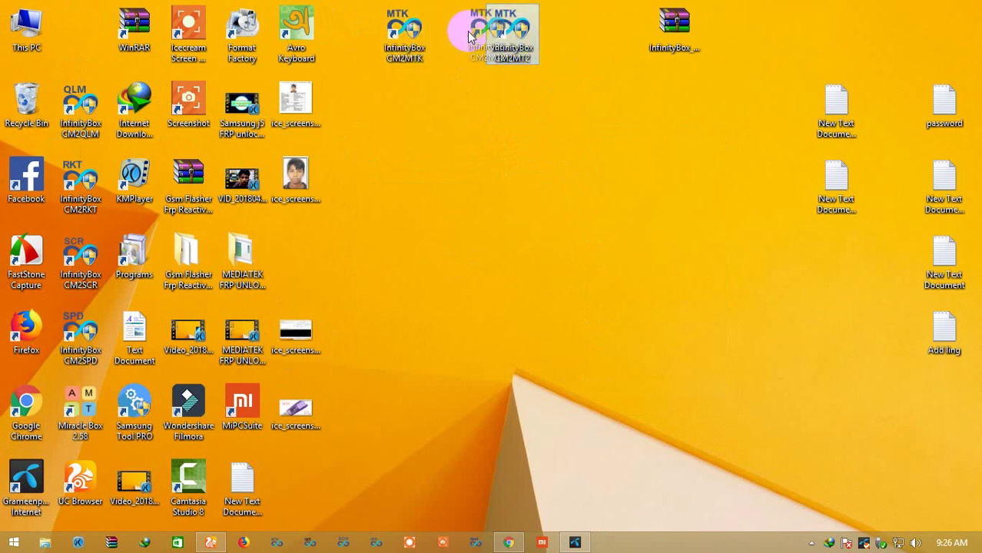
click(673, 17)
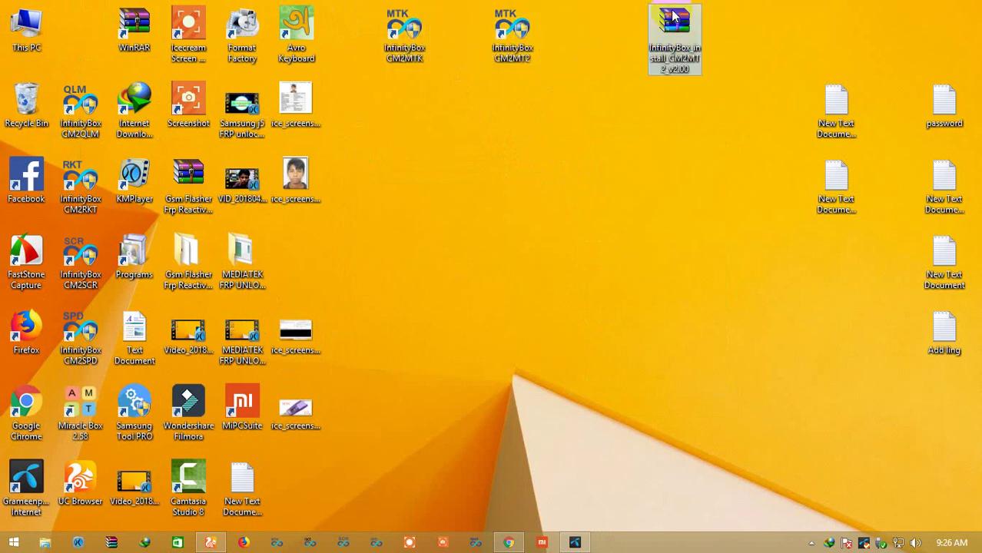
click(420, 17)
mouse_move(507, 29)
mouse_down()
mouse_move(470, 32)
mouse_move(516, 35)
mouse_up()
right_click(588, 22)
click(607, 64)
right_click(563, 51)
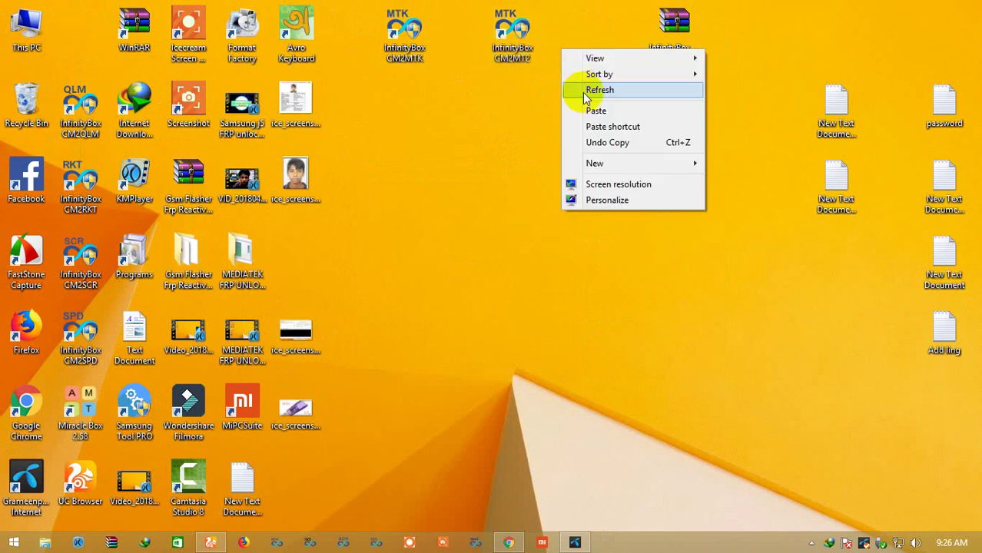
click(574, 88)
right_click(565, 78)
click(614, 115)
right_click(587, 99)
click(619, 138)
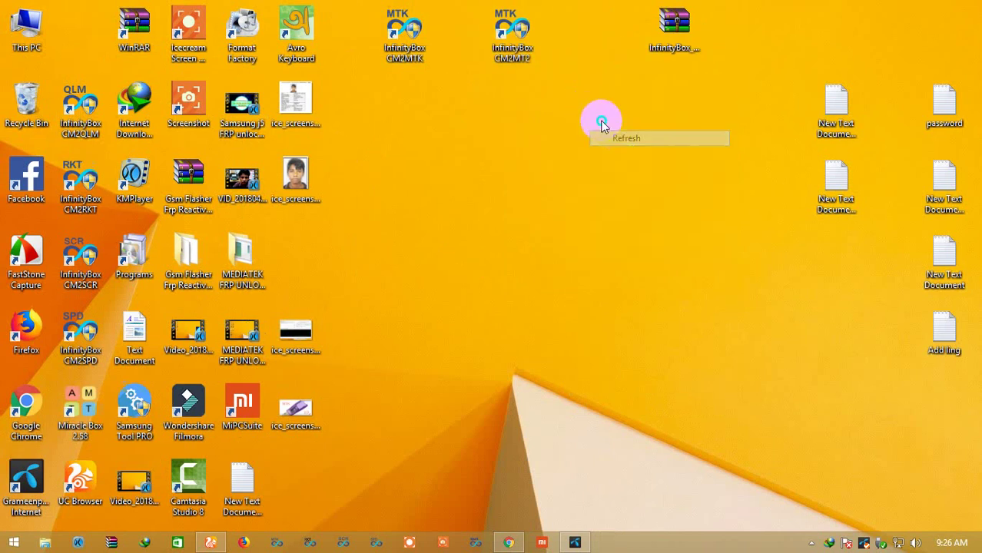
right_click(592, 127)
click(640, 176)
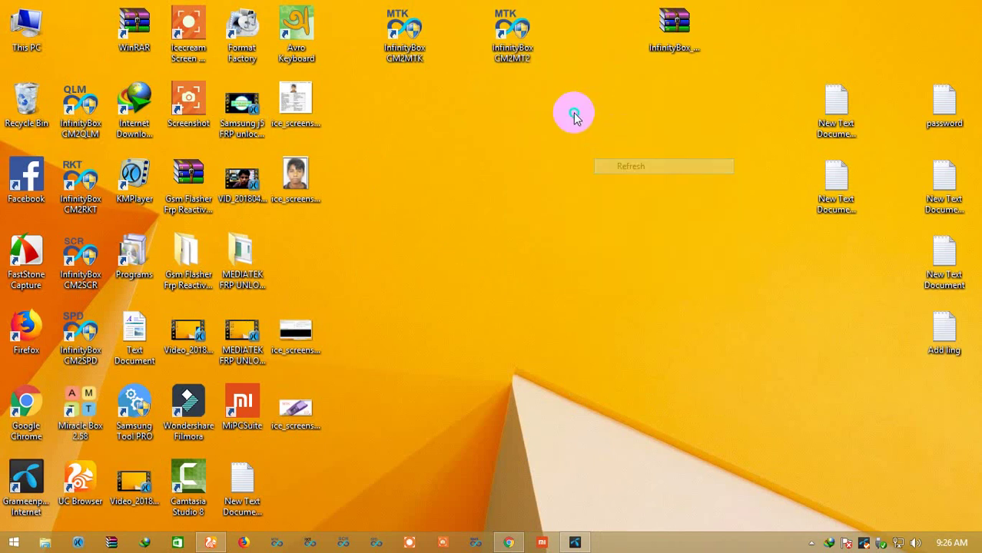
right_click(572, 114)
click(609, 153)
right_click(575, 125)
click(603, 163)
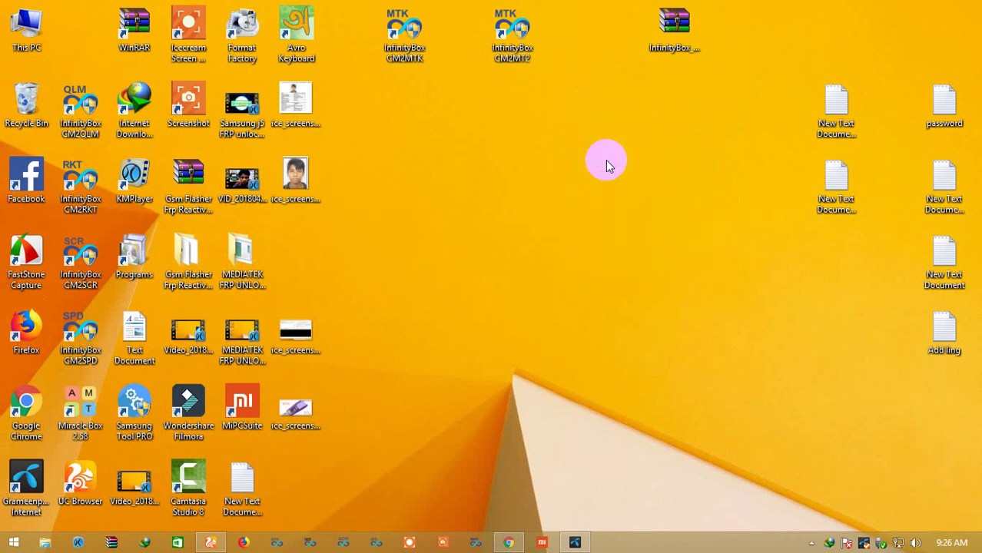
right_click(577, 117)
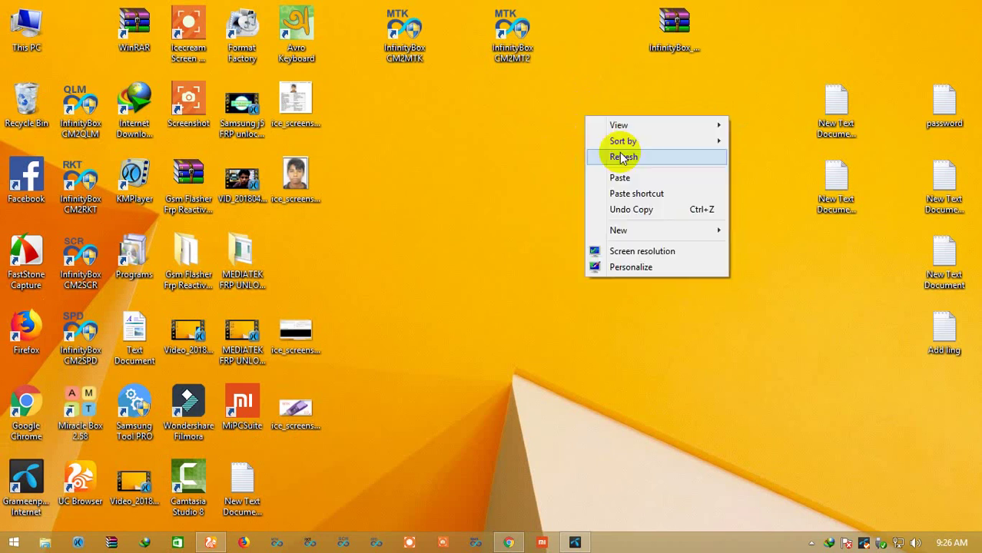
click(627, 160)
right_click(570, 111)
click(604, 152)
right_click(558, 116)
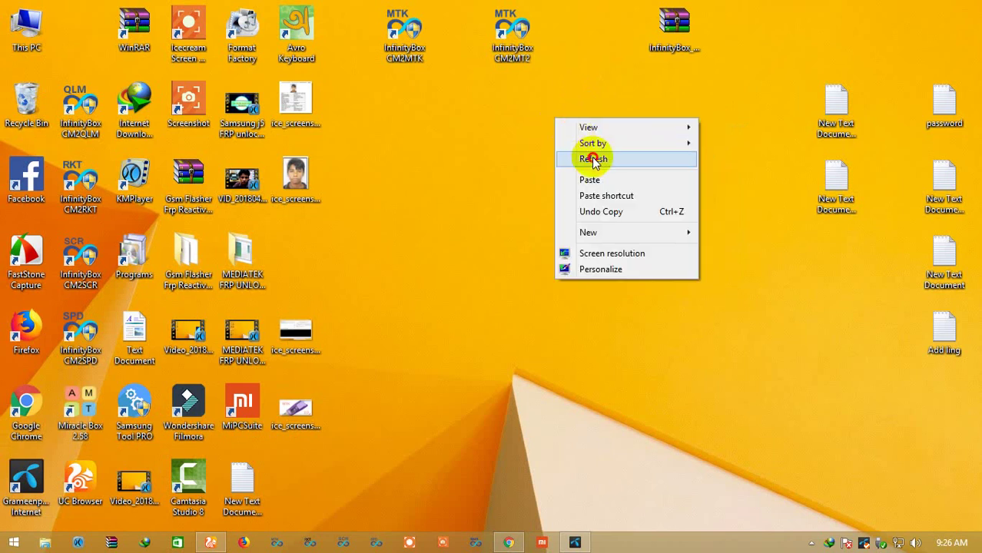
click(594, 153)
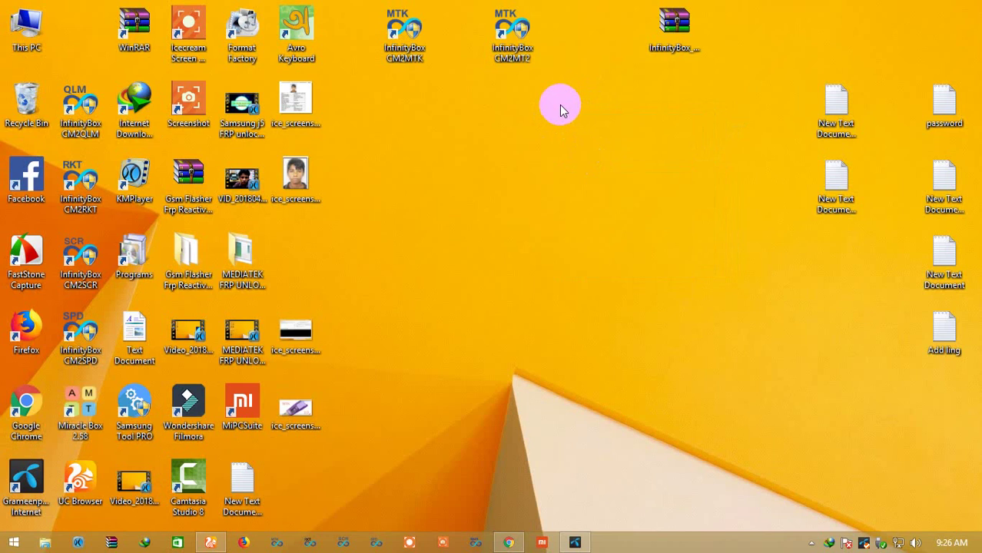
right_click(495, 153)
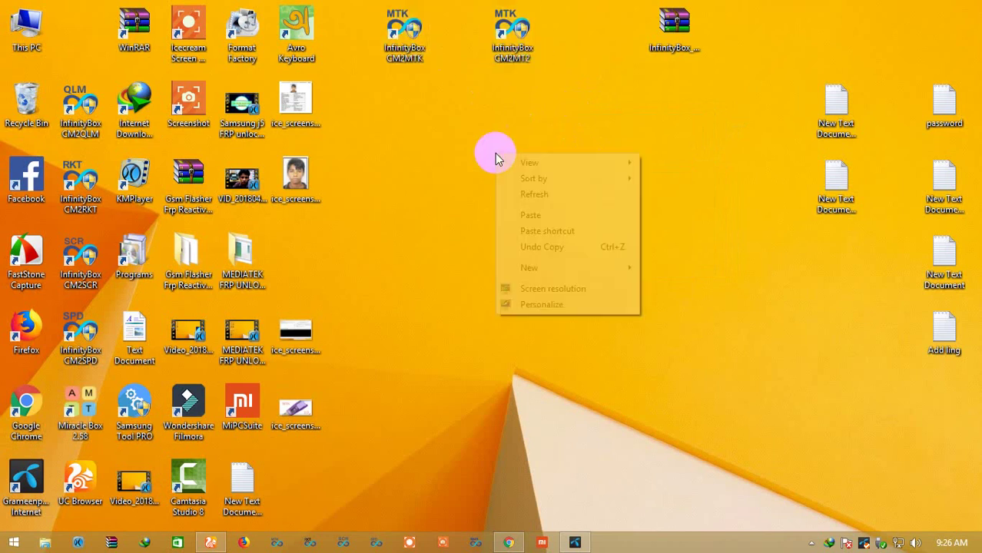
click(556, 194)
right_click(471, 121)
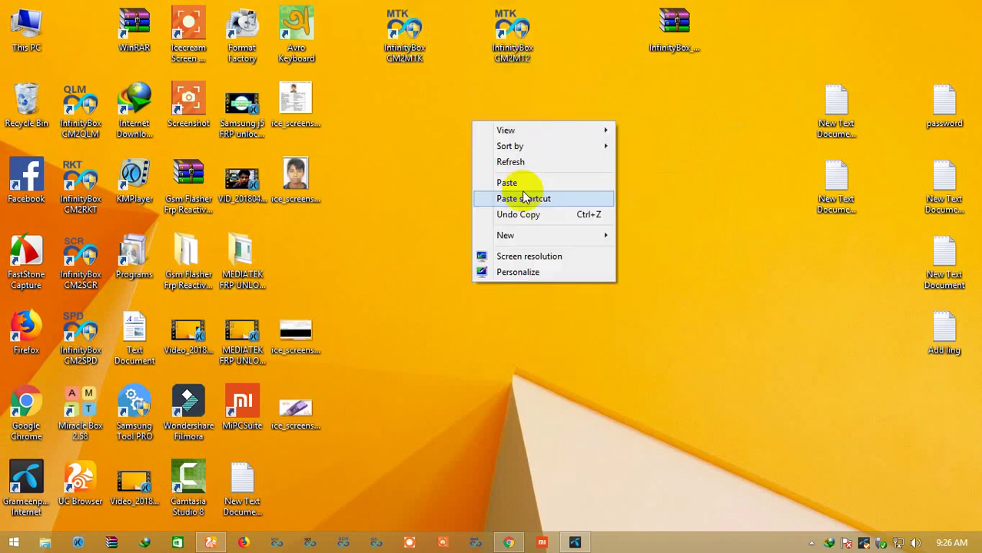
click(496, 163)
right_click(446, 146)
click(484, 184)
right_click(456, 147)
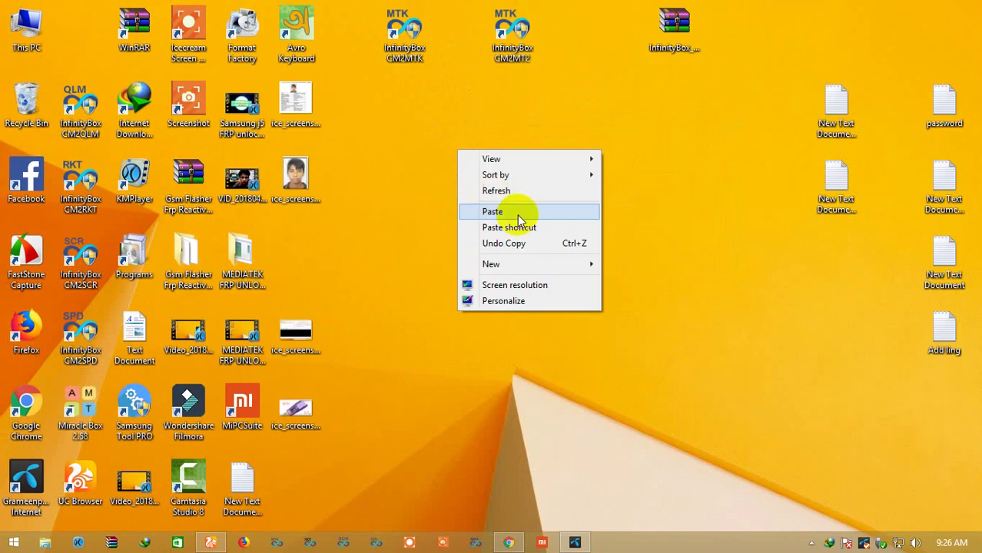
click(479, 186)
right_click(481, 175)
click(538, 217)
right_click(466, 140)
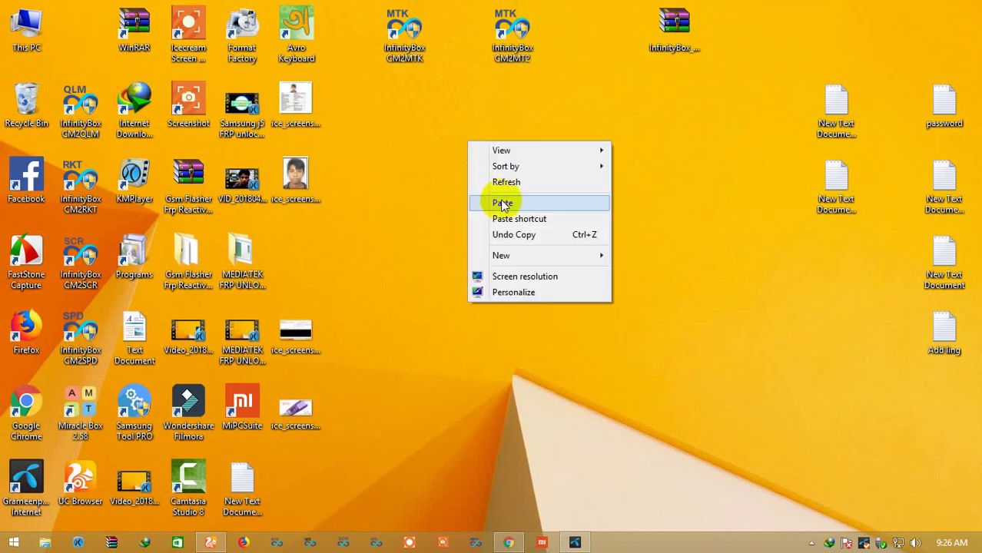
click(496, 179)
right_click(496, 166)
click(503, 205)
right_click(482, 182)
click(540, 221)
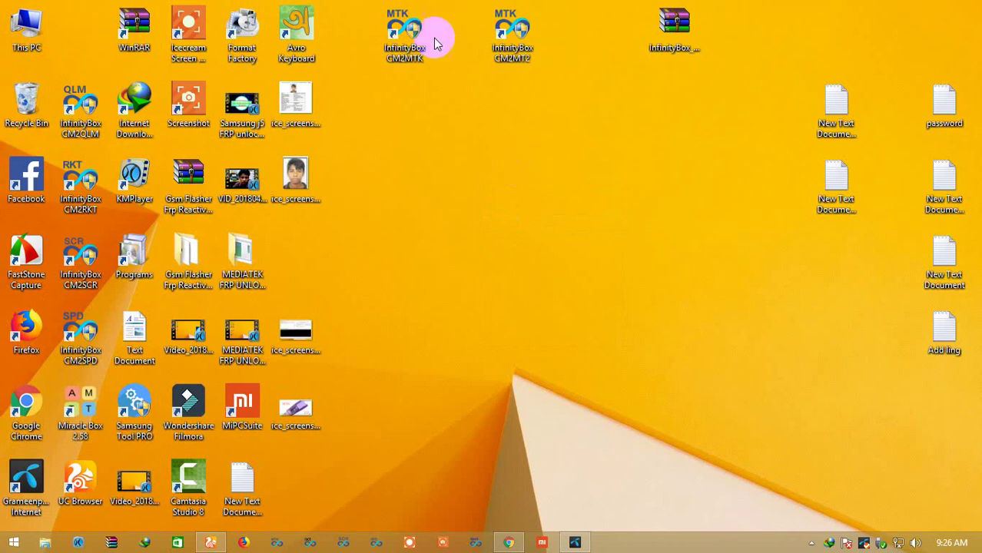
right_click(398, 29)
click(438, 56)
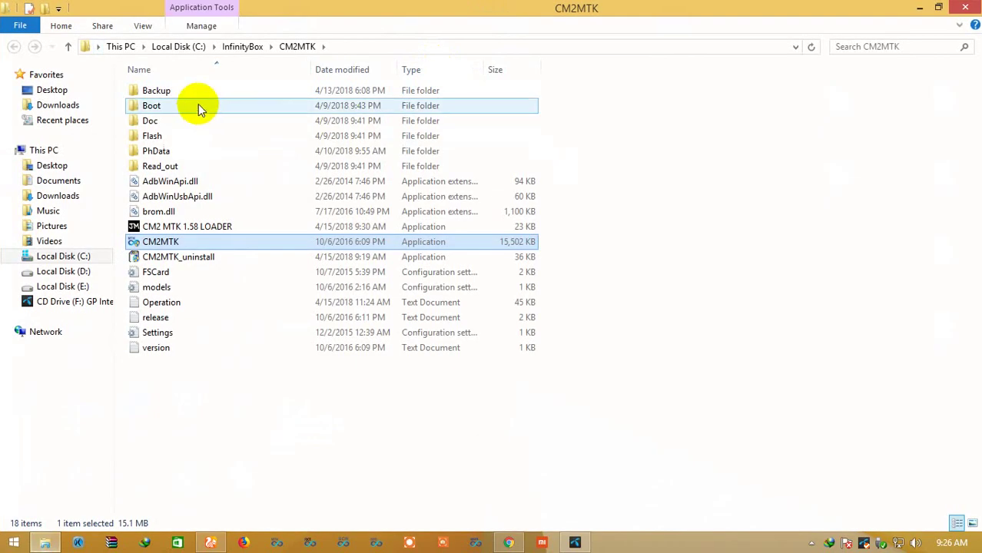
click(965, 8)
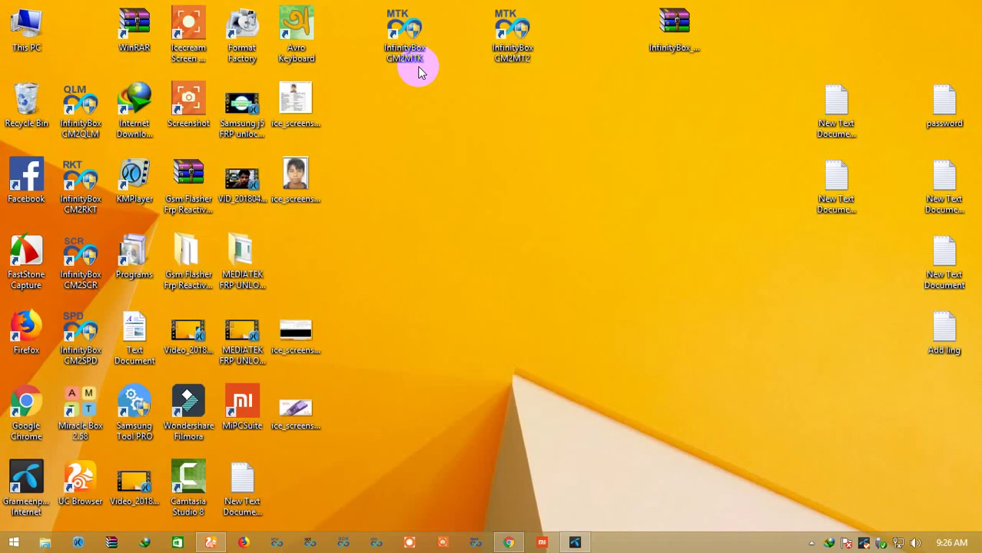
- Open the file location of the InfinityBox CM2MTK shortcut, examine the files in its Boot folder, and close the window
right_click(386, 27)
click(429, 52)
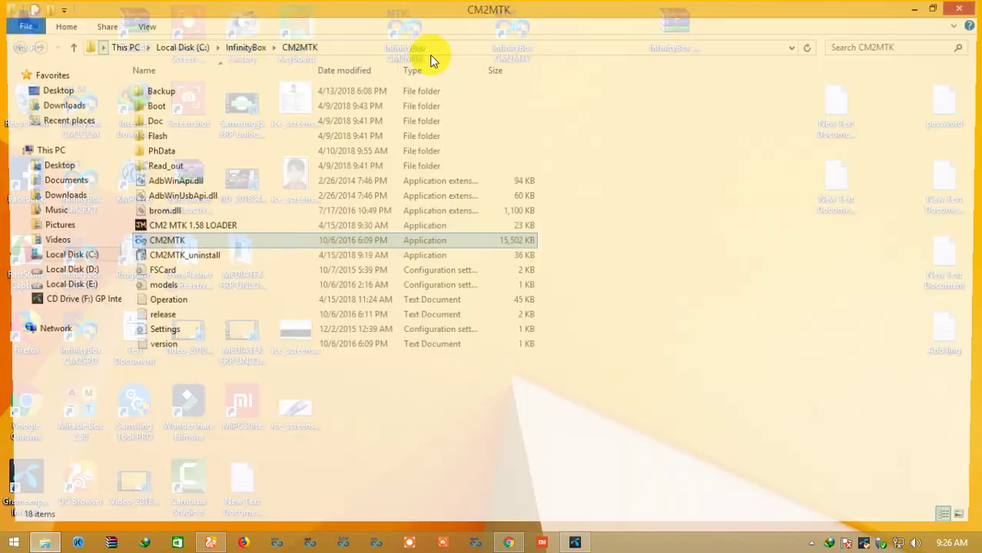
double_click(153, 105)
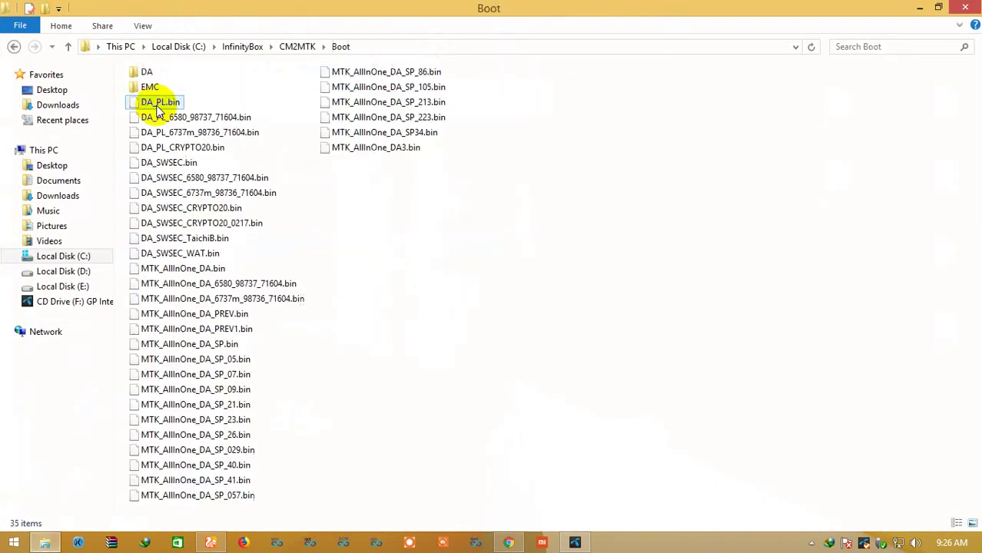
right_click(557, 193)
click(591, 248)
drag(219, 111, 372, 478)
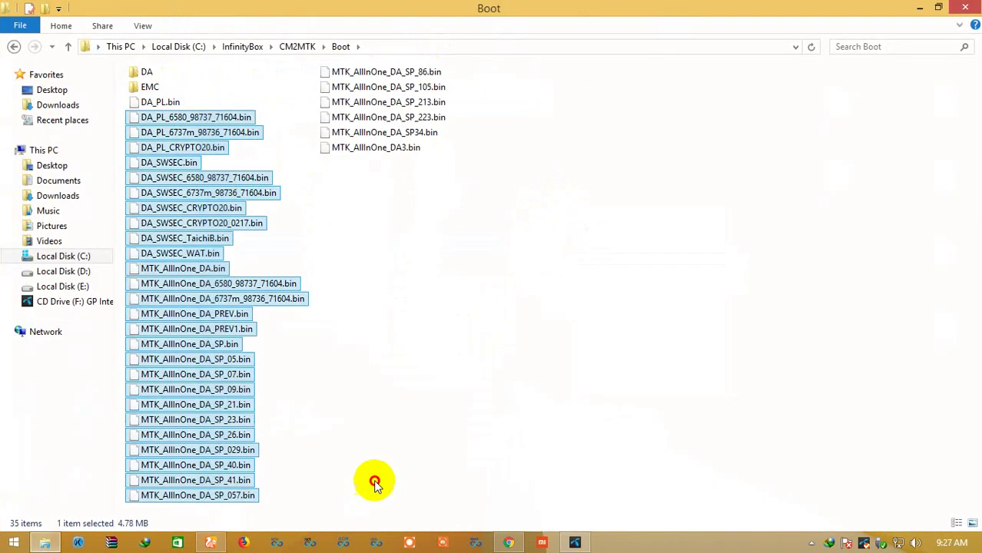
click(441, 452)
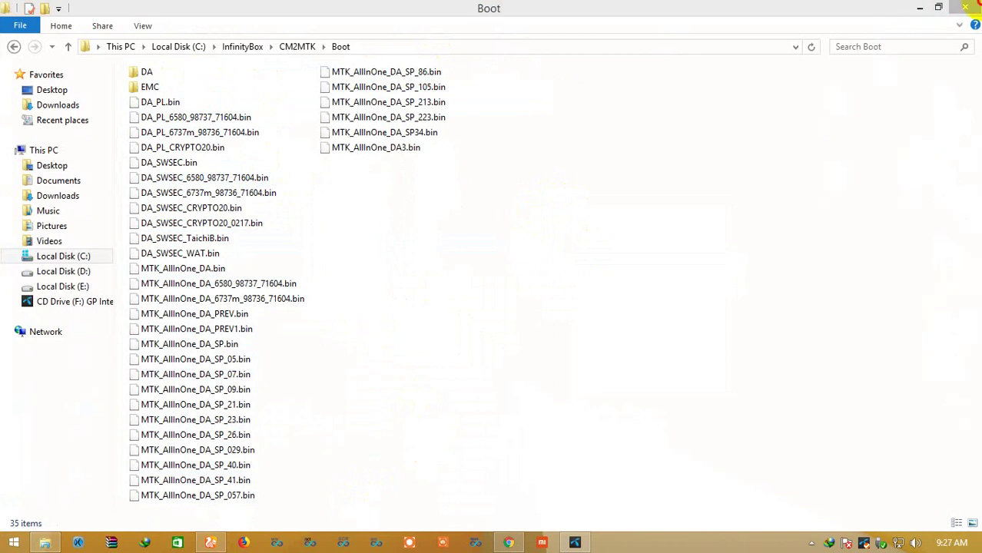
click(966, 8)
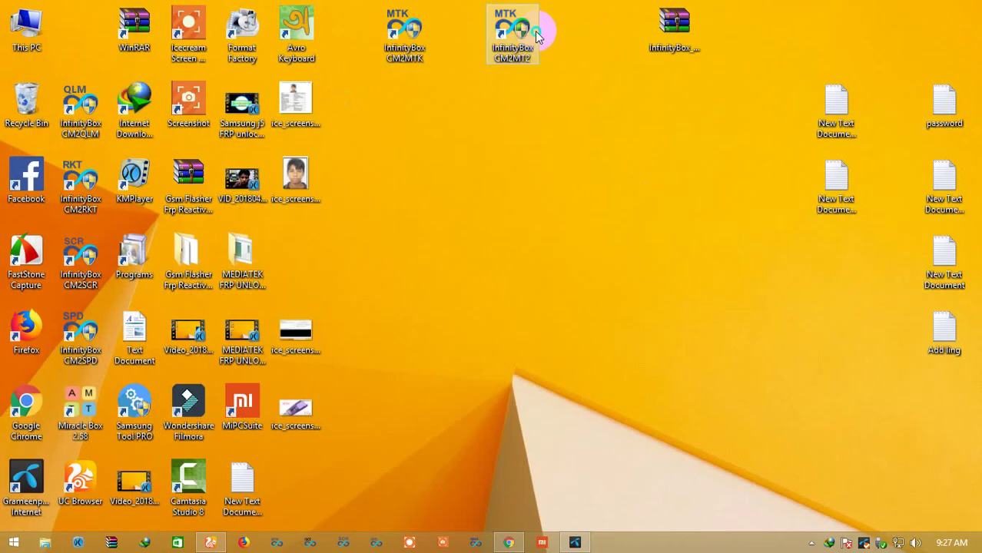
- Open the file location of the InfinityBox CM2MT2 shortcut and look over the BASE, LeEco and Oppo folders inside boot
right_click(536, 36)
click(578, 58)
click(269, 97)
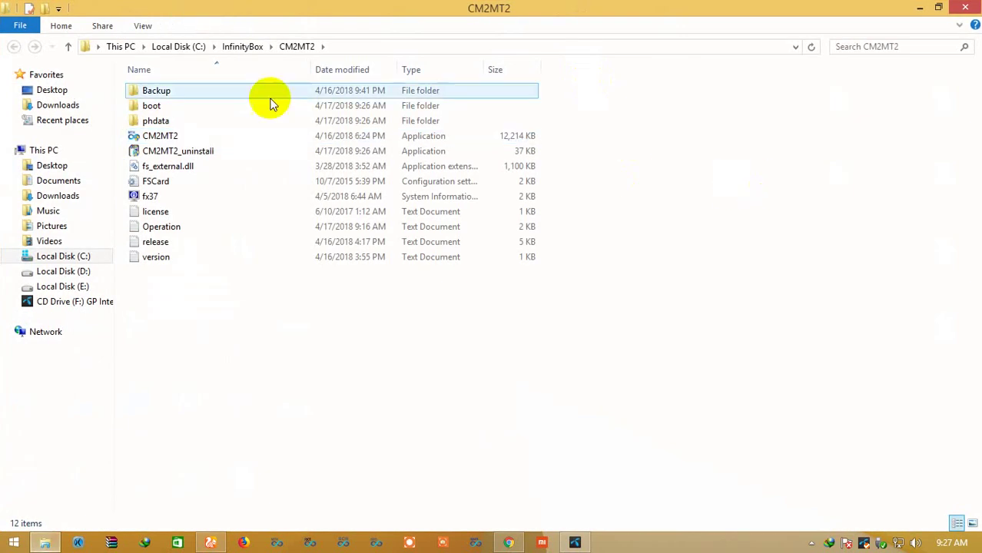
double_click(157, 105)
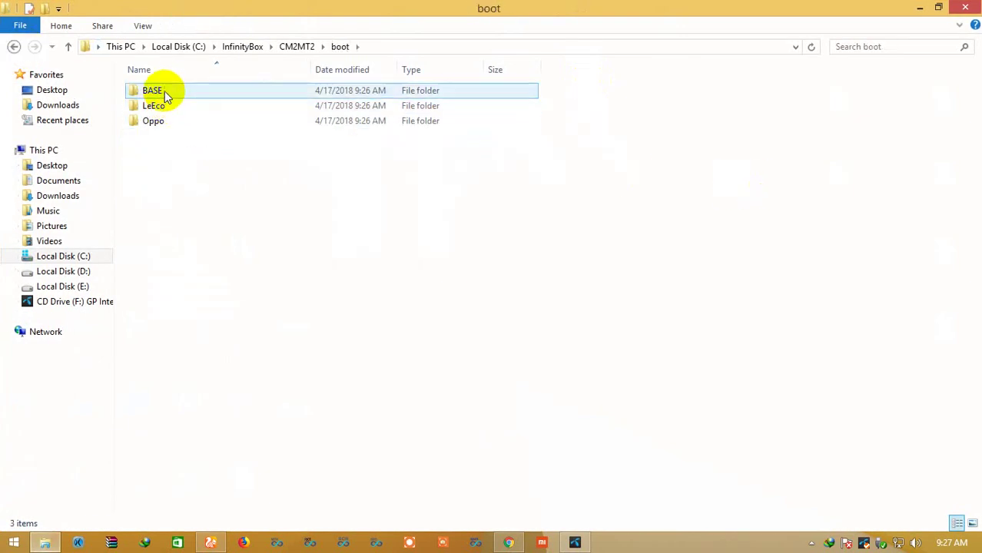
click(160, 120)
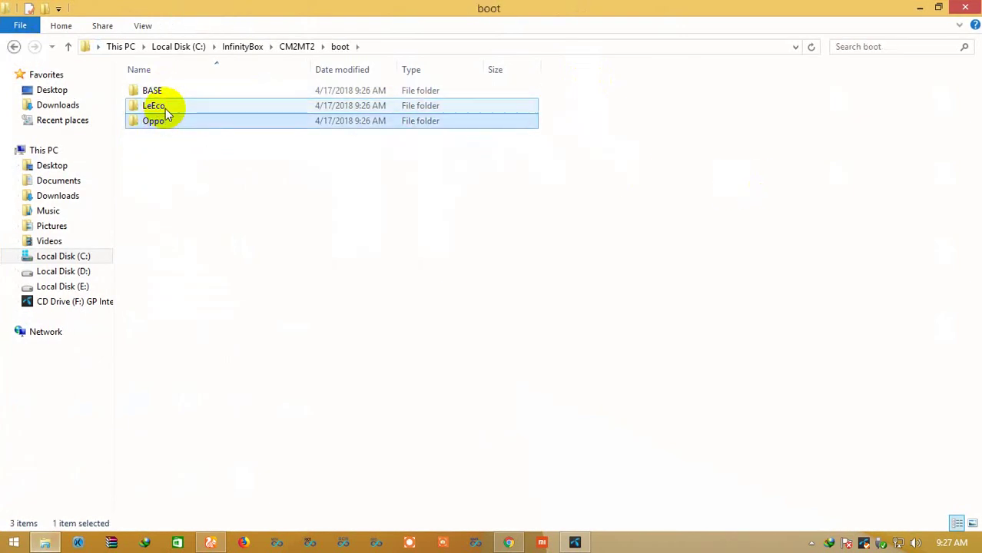
click(162, 107)
click(153, 93)
- Examine the version folders inside BASE, return to the main CM2MT2 folder, and close the window
double_click(154, 92)
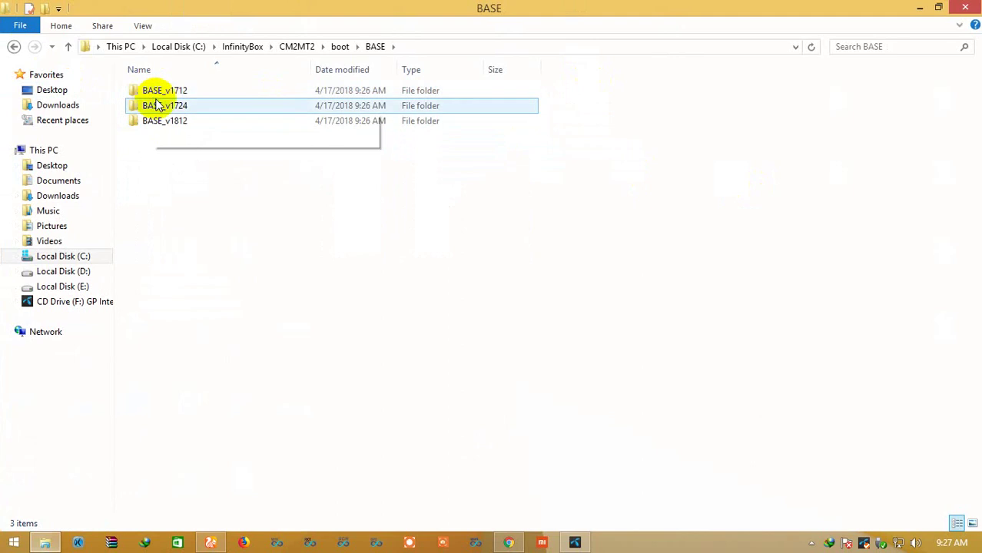
double_click(158, 105)
click(14, 46)
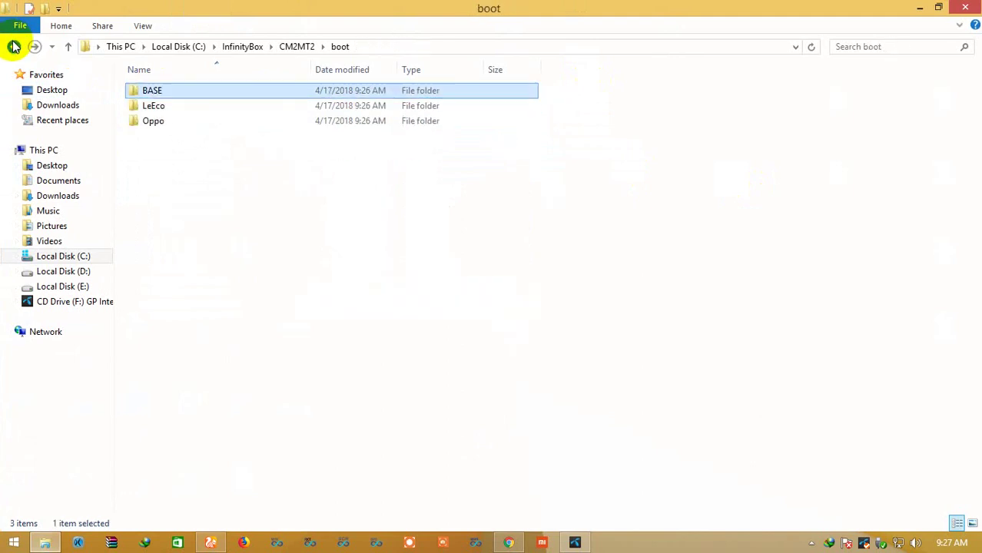
click(13, 46)
double_click(161, 122)
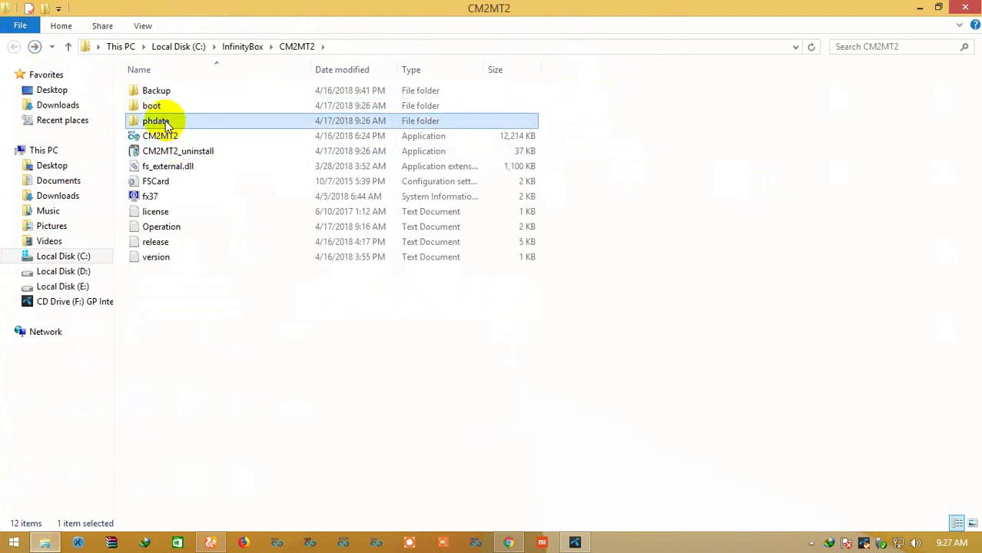
click(961, 13)
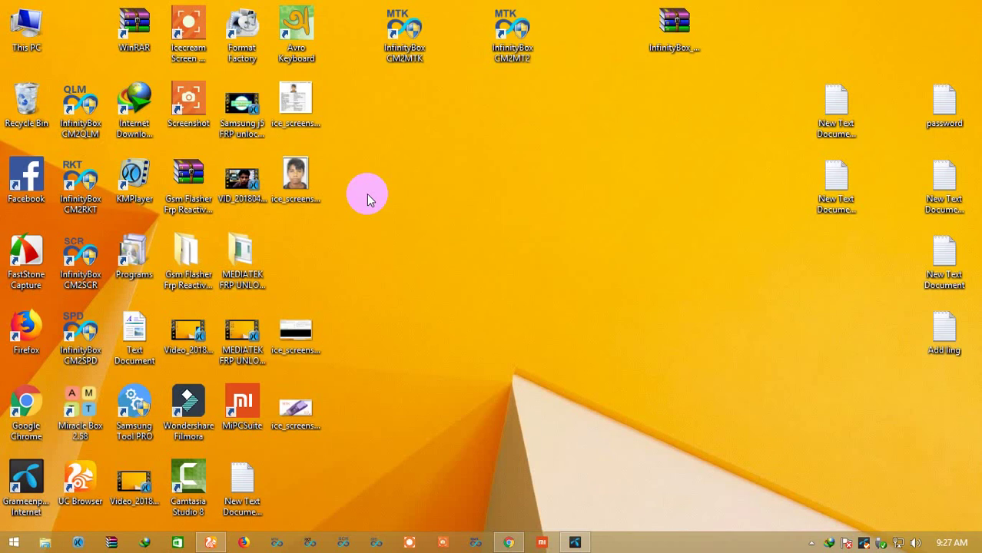
- Run InfinityBox CM2MT2 as administrator from its desktop shortcut
right_click(370, 140)
click(407, 181)
right_click(510, 29)
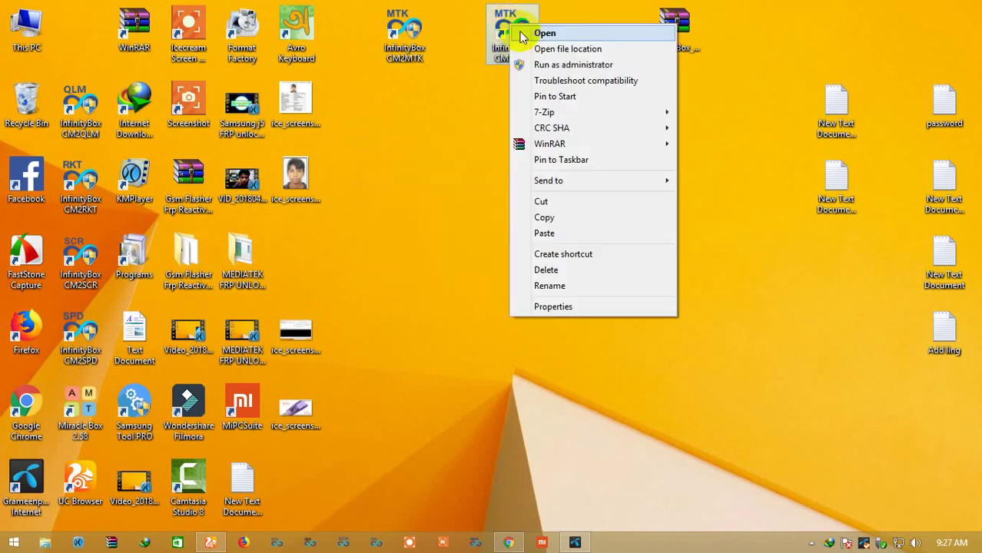
click(555, 66)
right_click(520, 160)
click(580, 200)
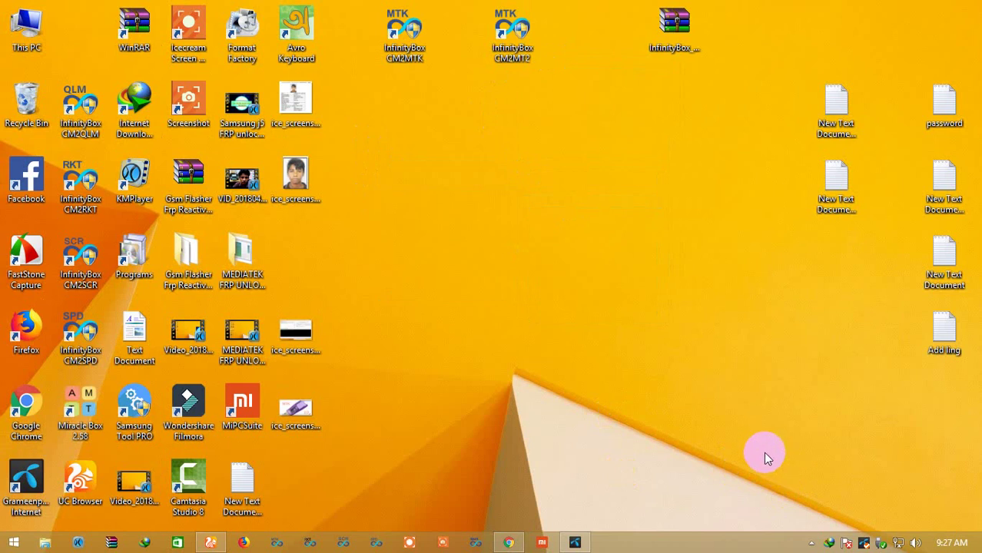
right_click(604, 253)
click(663, 295)
click(812, 543)
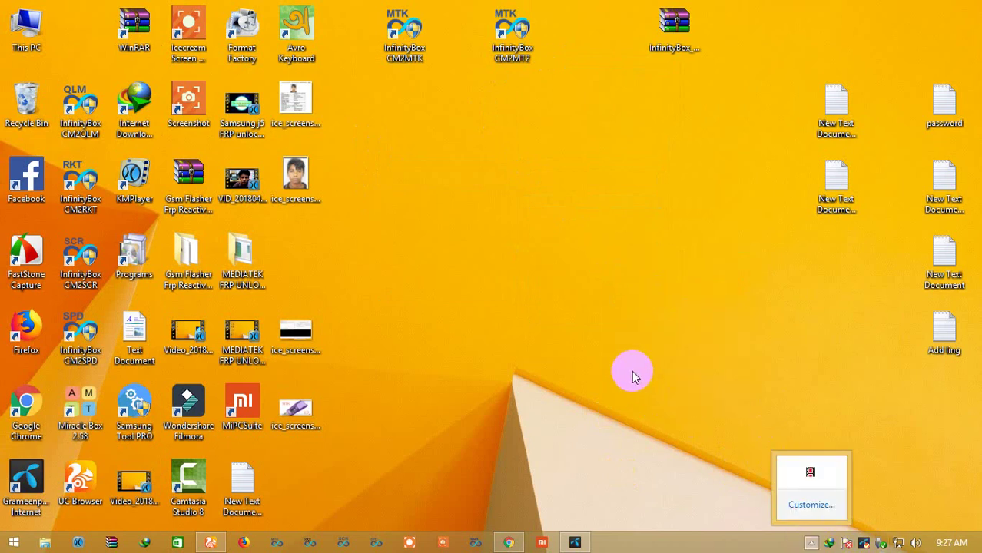
right_click(489, 202)
click(516, 242)
right_click(517, 247)
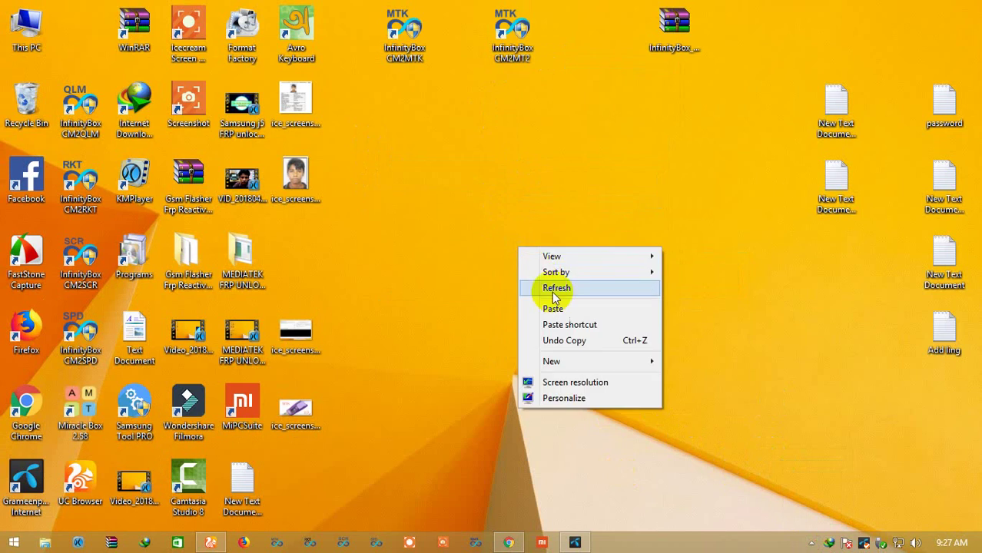
click(550, 286)
right_click(486, 188)
click(535, 233)
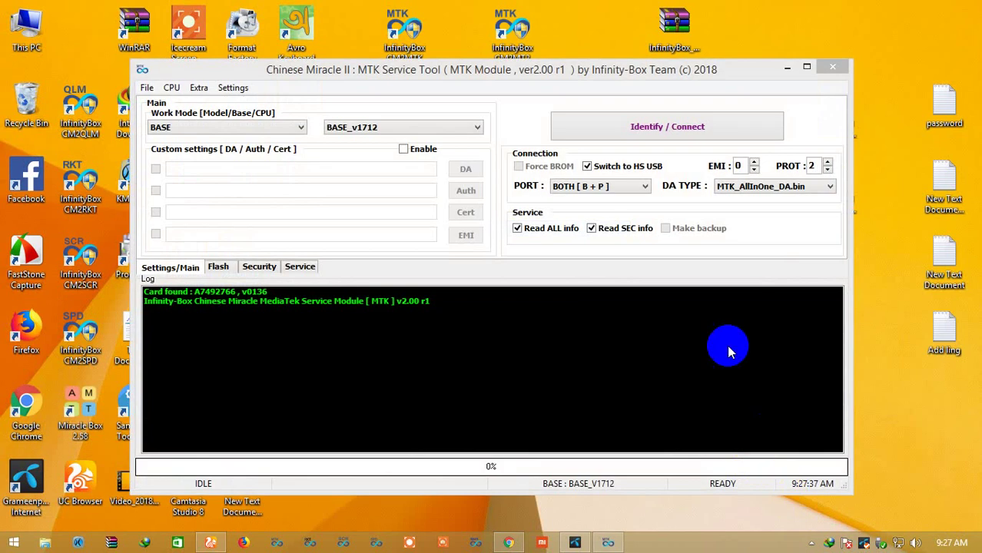
- Move the MTK Service Tool window clear of the top row of desktop shortcuts and refresh the desktop
drag(390, 70, 465, 91)
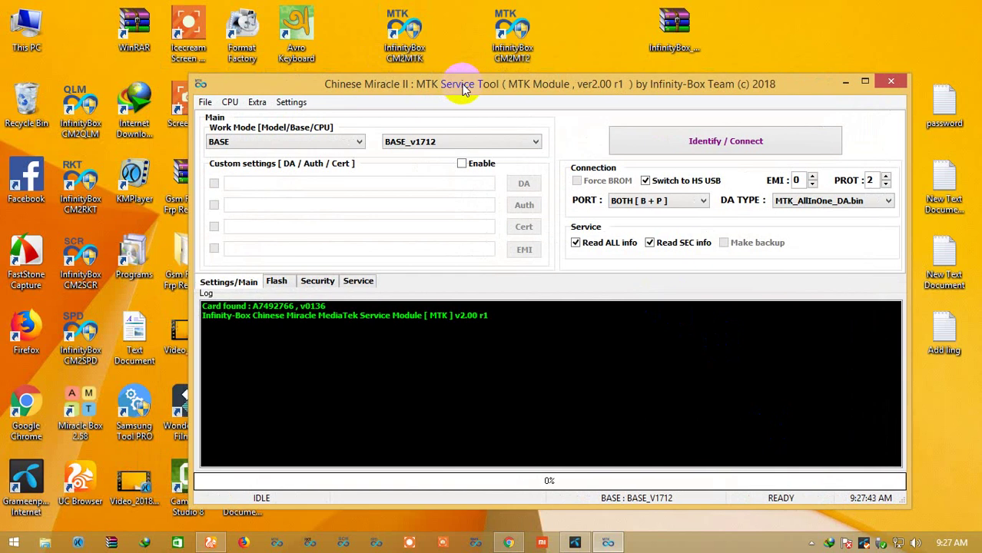
right_click(581, 22)
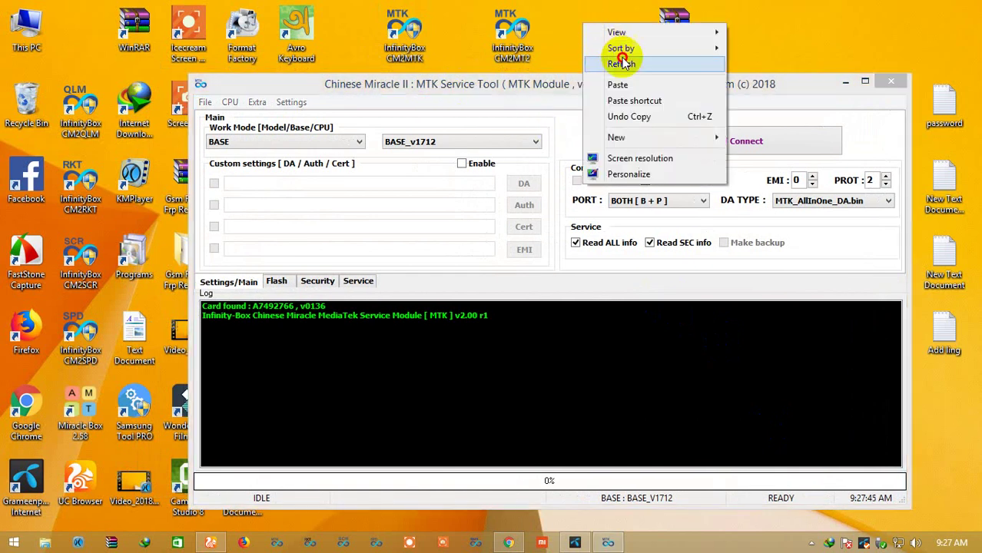
click(394, 142)
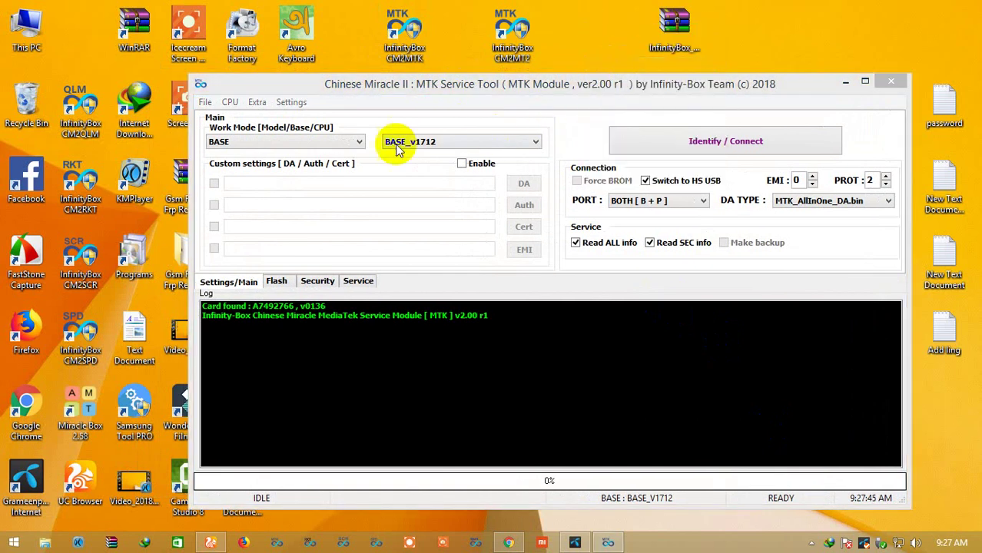
- Set the work mode to BASE with the BASE_v1712 version
click(290, 139)
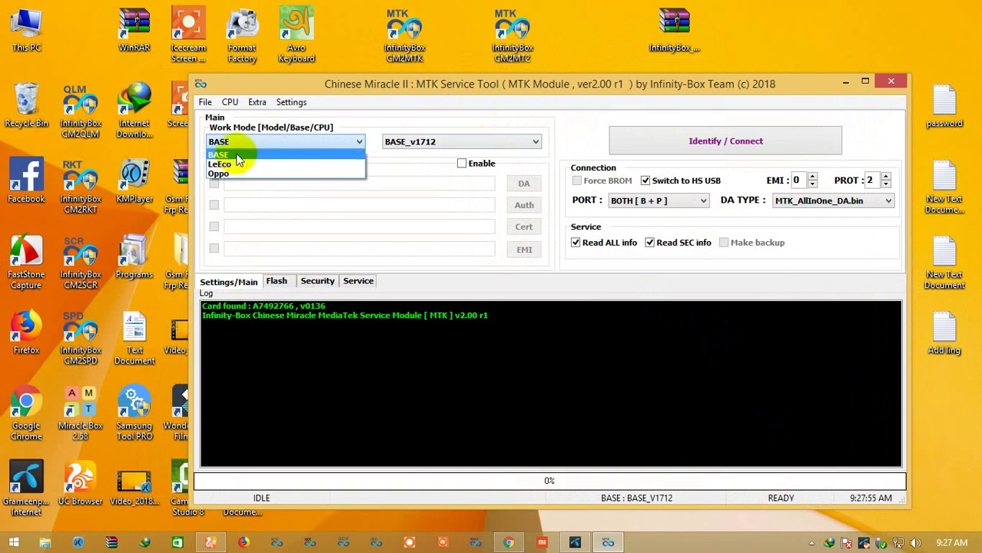
click(254, 155)
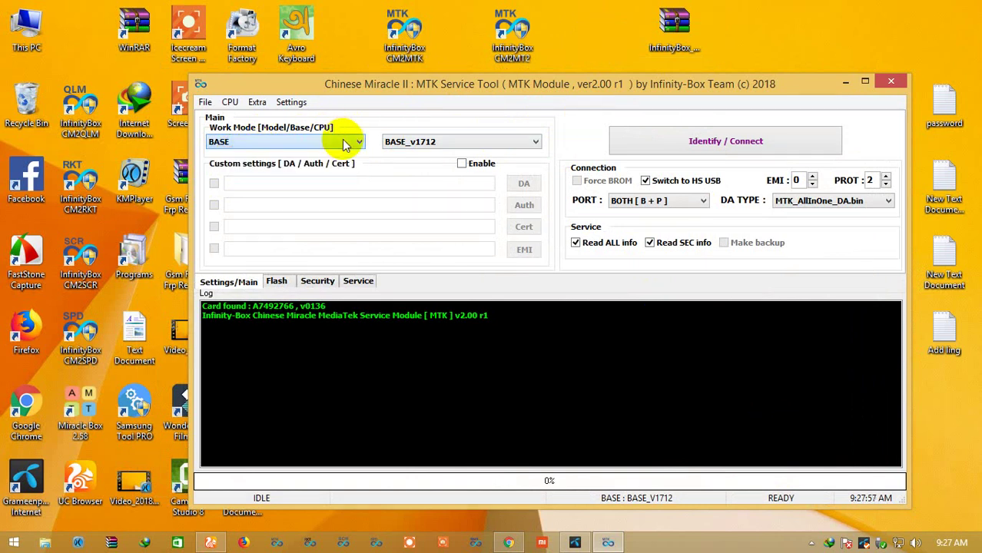
click(430, 141)
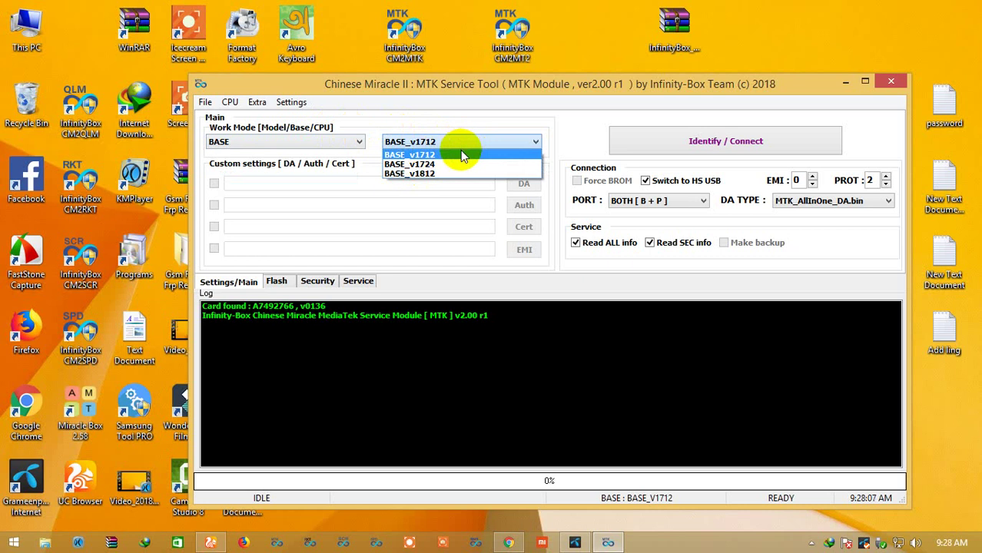
click(459, 153)
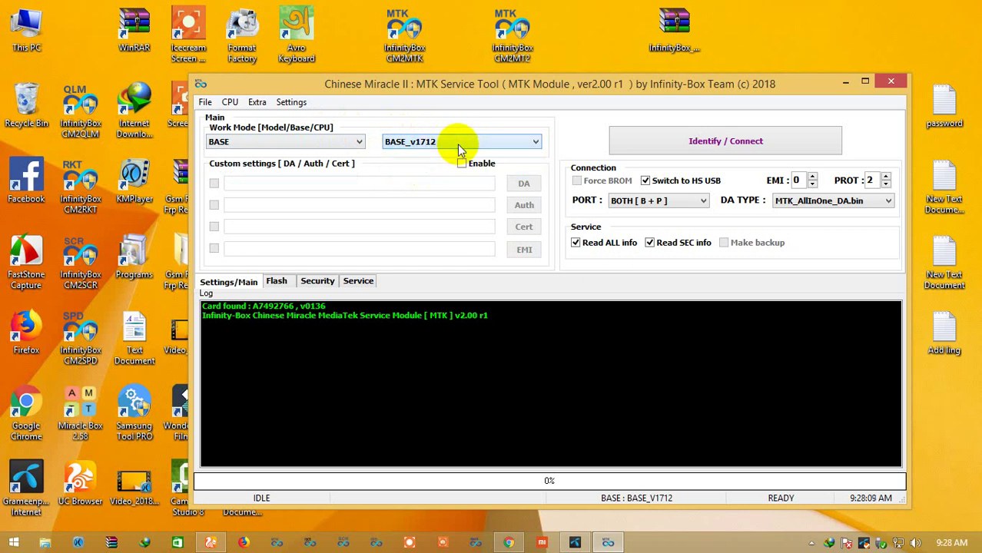
- Review the supported MediaTek smartphone and feature phone processor families in the CPU options
click(230, 103)
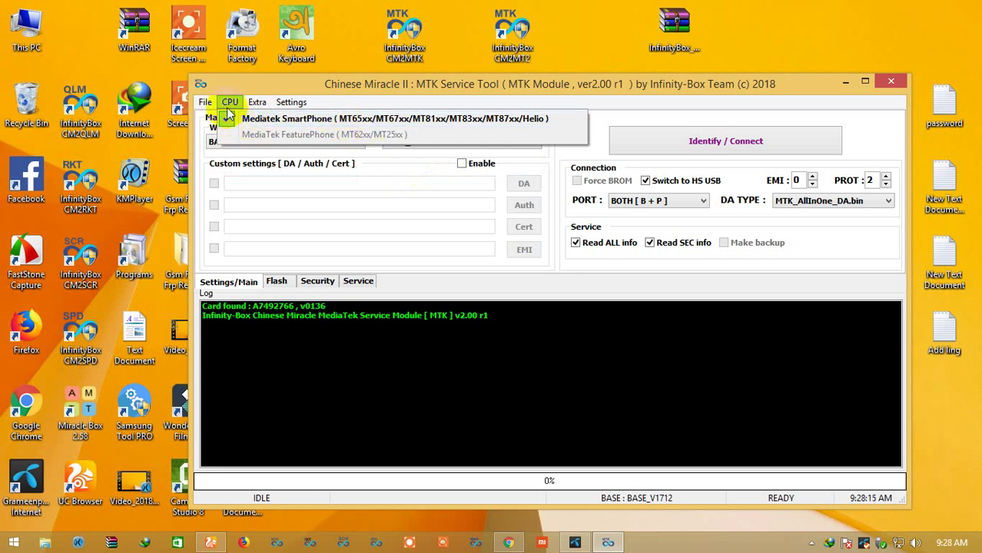
mouse_move(245, 106)
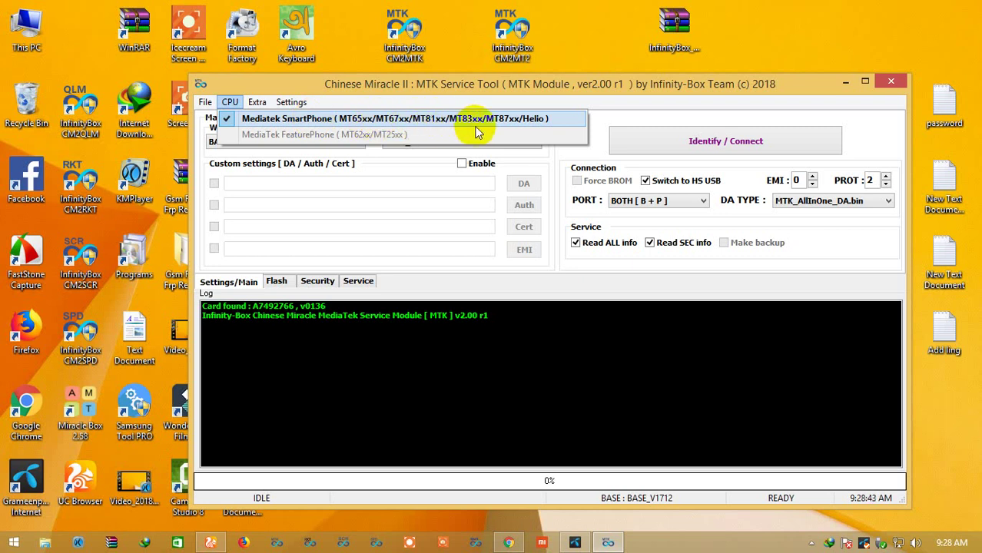
click(576, 56)
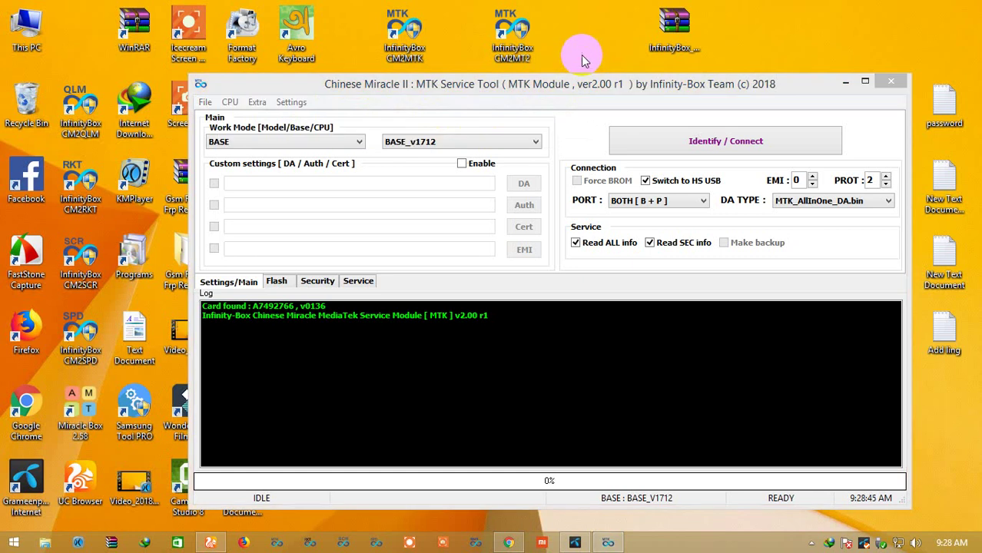
right_click(578, 57)
click(614, 94)
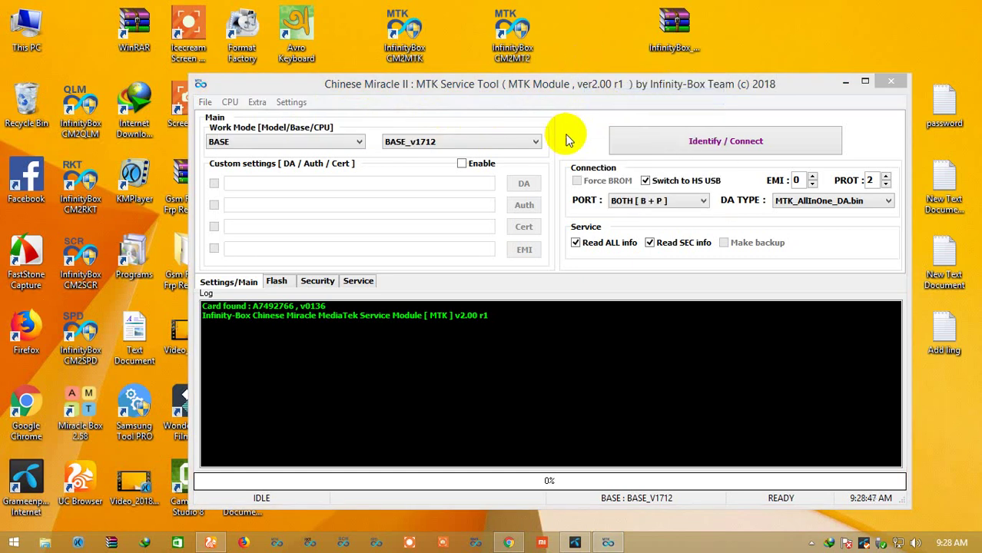
right_click(582, 58)
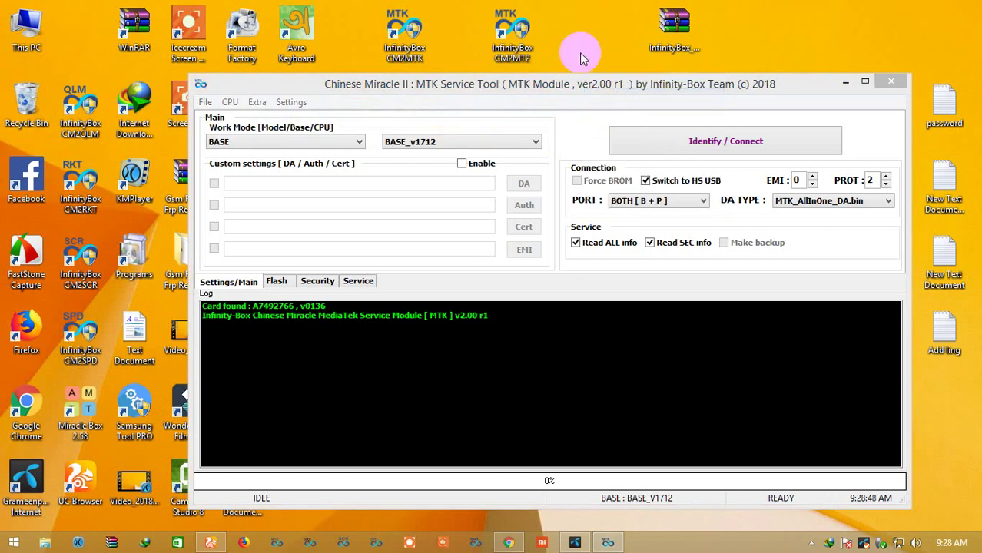
right_click(620, 51)
key(Escape)
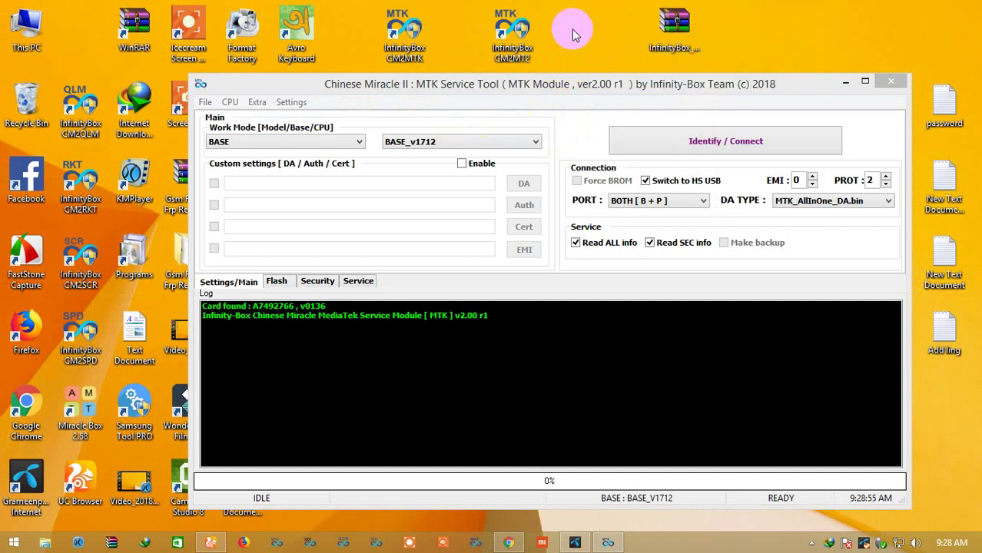
right_click(573, 31)
click(610, 70)
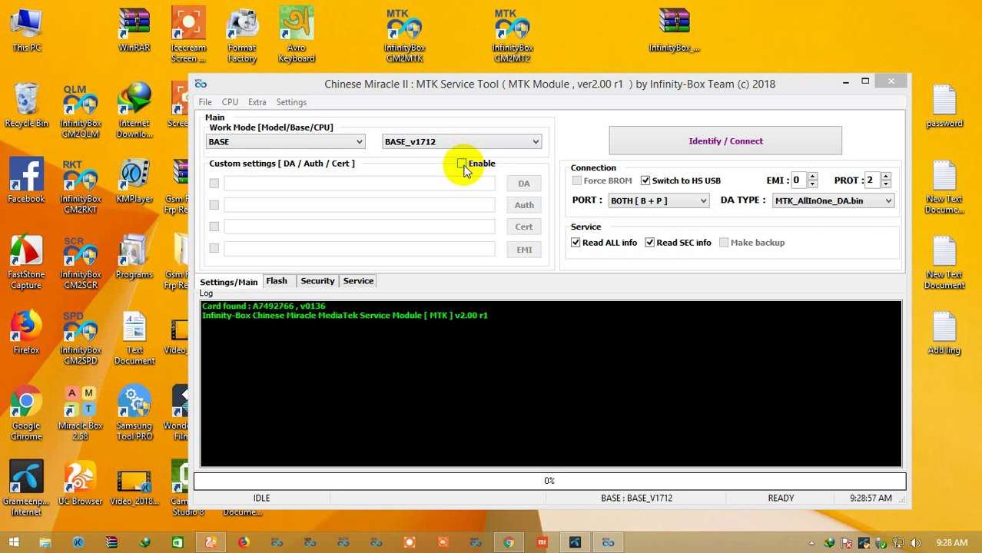
- Select BASE as the work mode and enable the custom DA / Auth / Cert settings
click(461, 164)
click(462, 164)
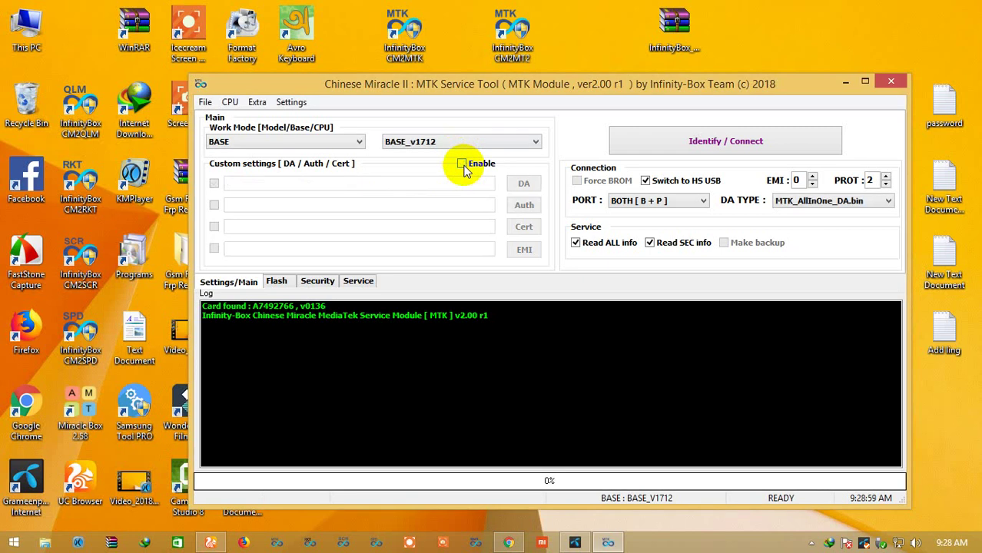
click(461, 164)
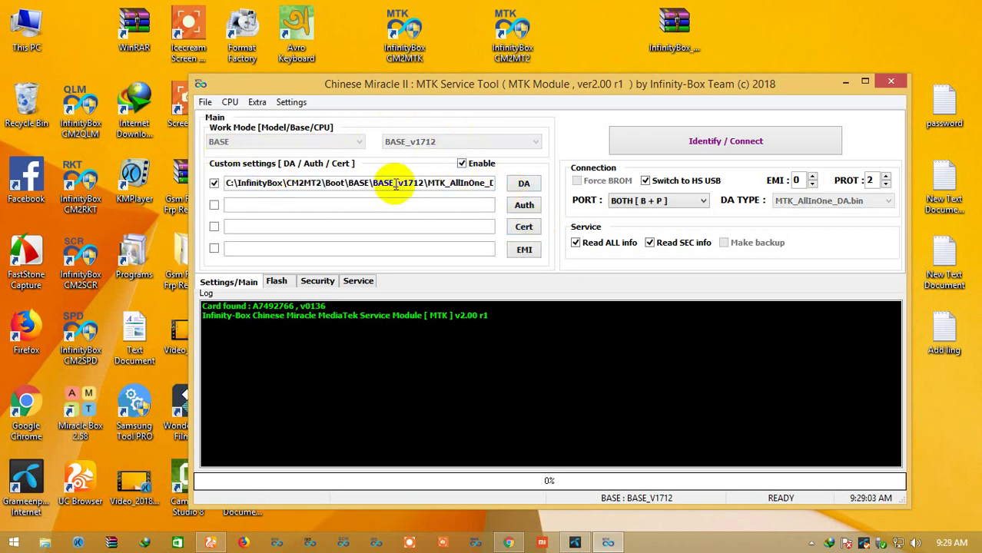
click(461, 163)
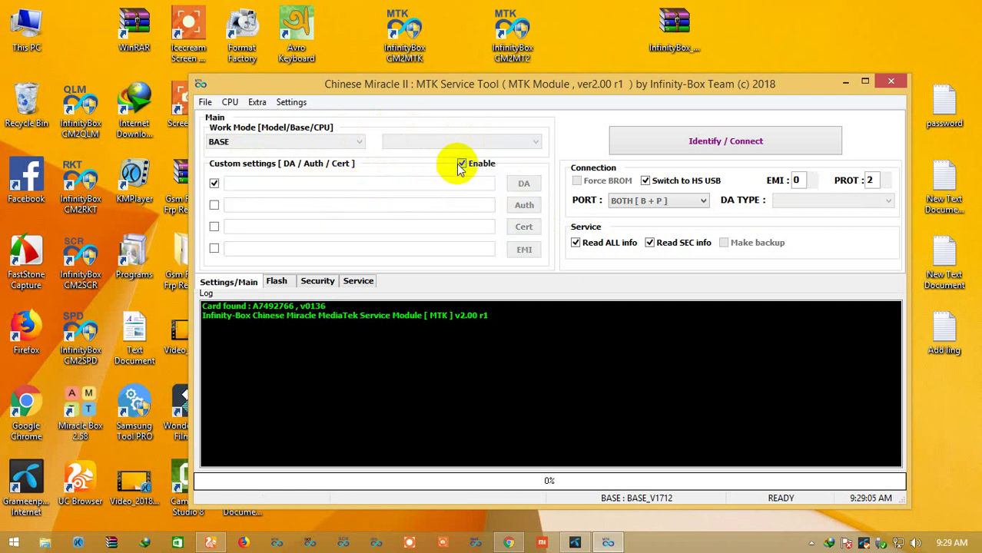
click(339, 143)
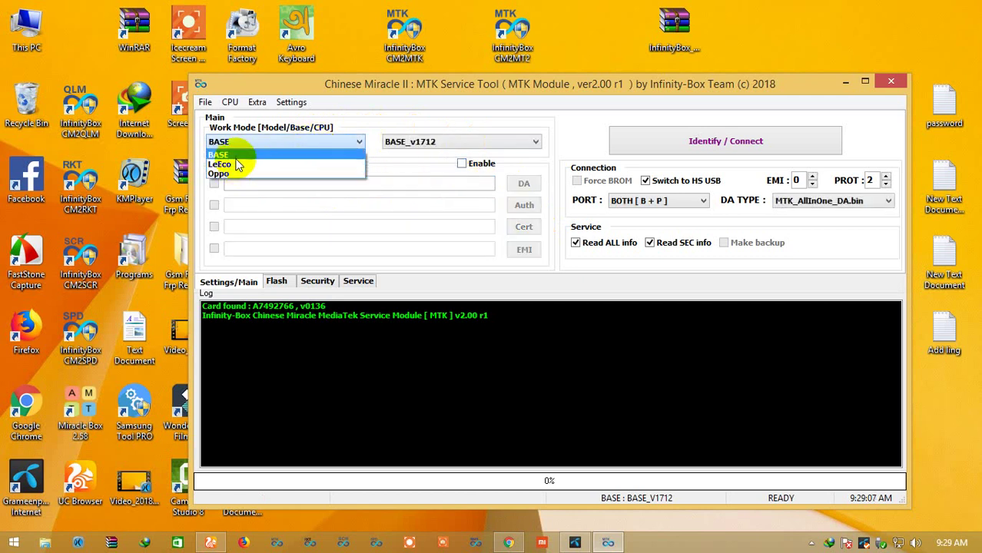
click(256, 150)
click(461, 163)
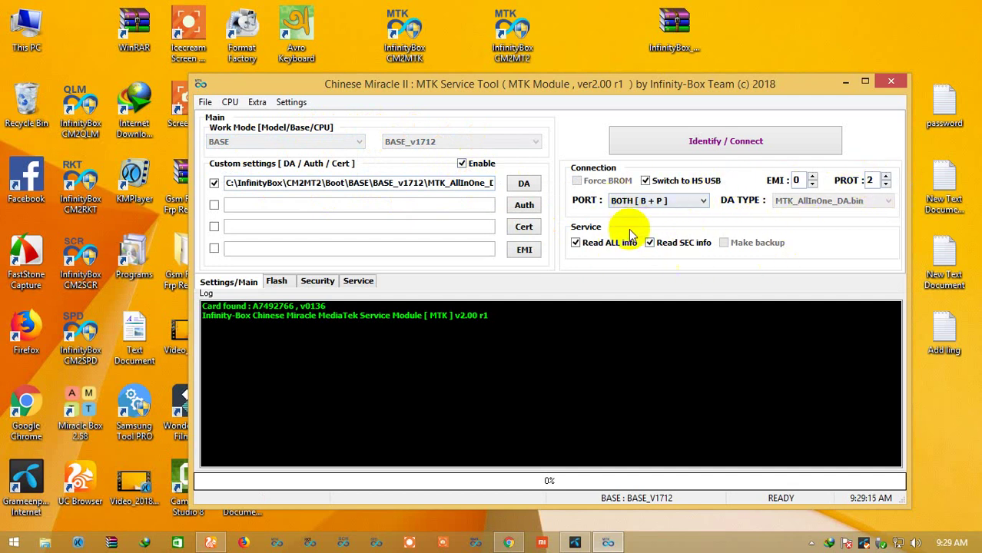
- Review the flash, security and service options, including the format/reset modes, and return to the main settings
click(278, 282)
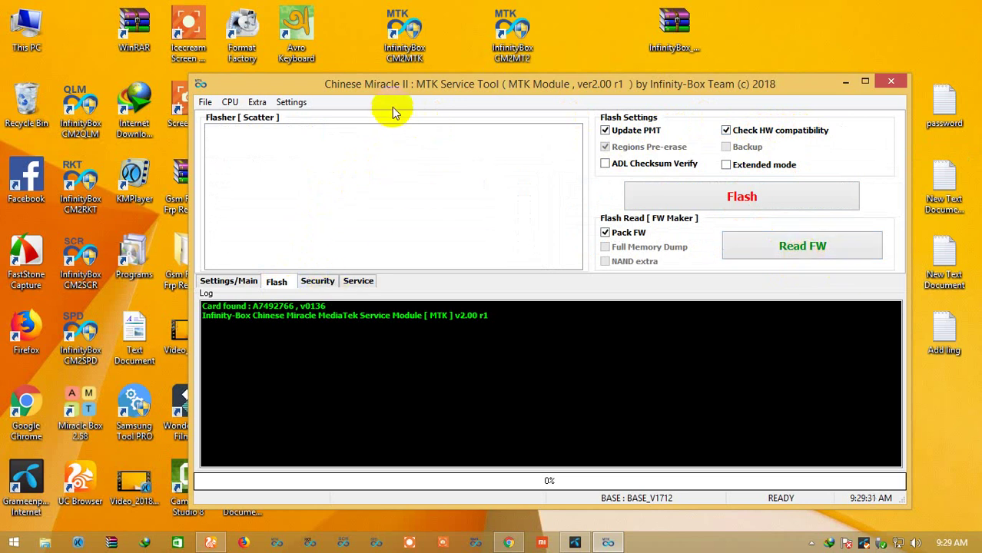
click(328, 286)
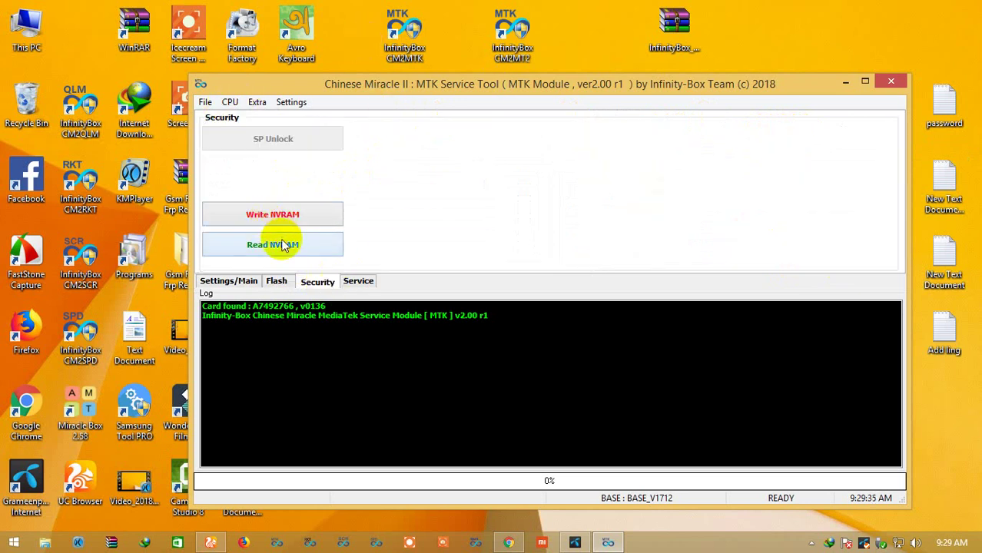
click(356, 281)
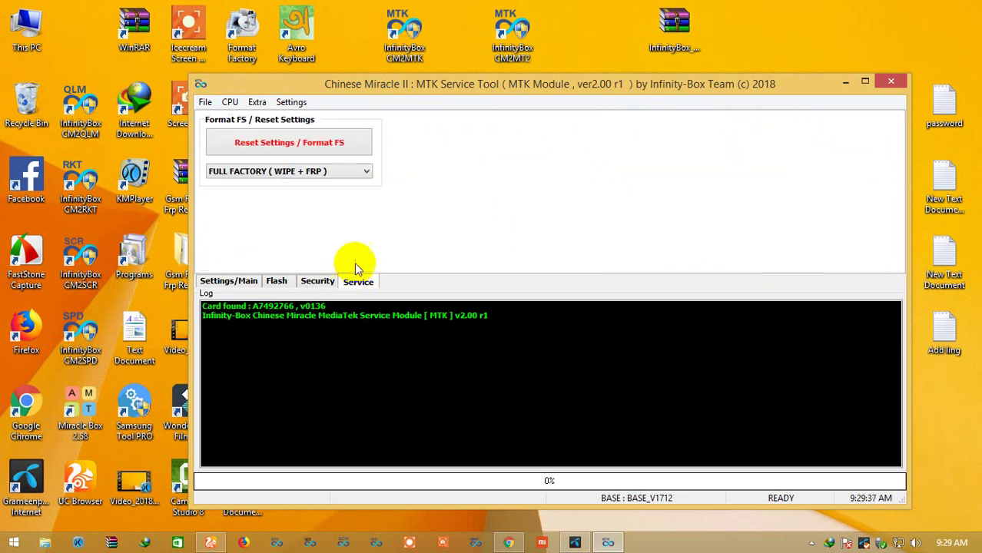
click(299, 173)
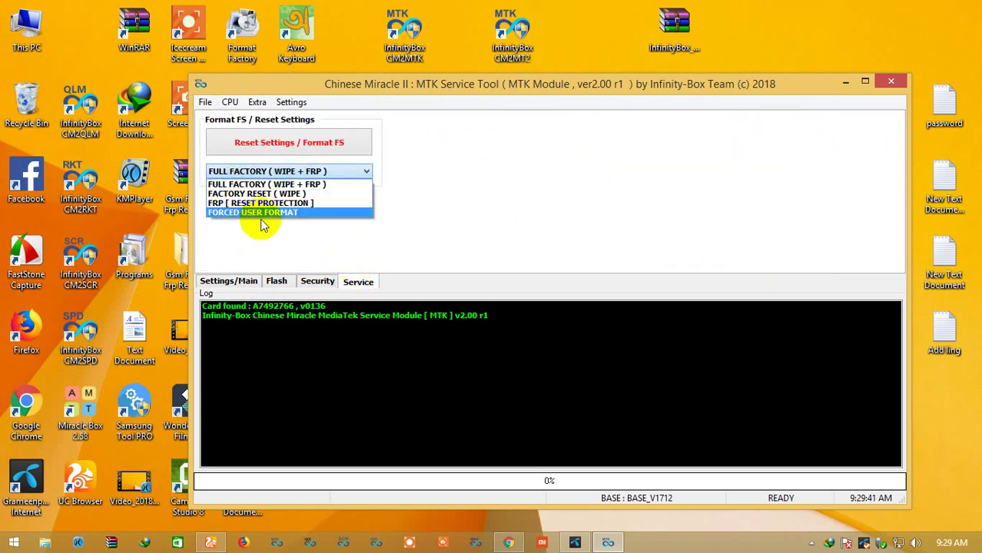
click(276, 103)
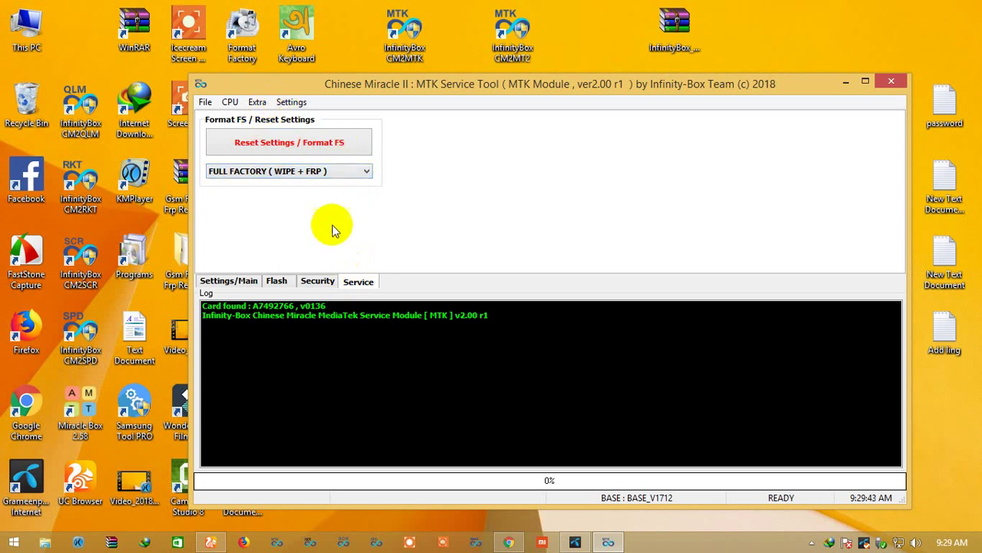
click(323, 281)
click(278, 282)
click(242, 282)
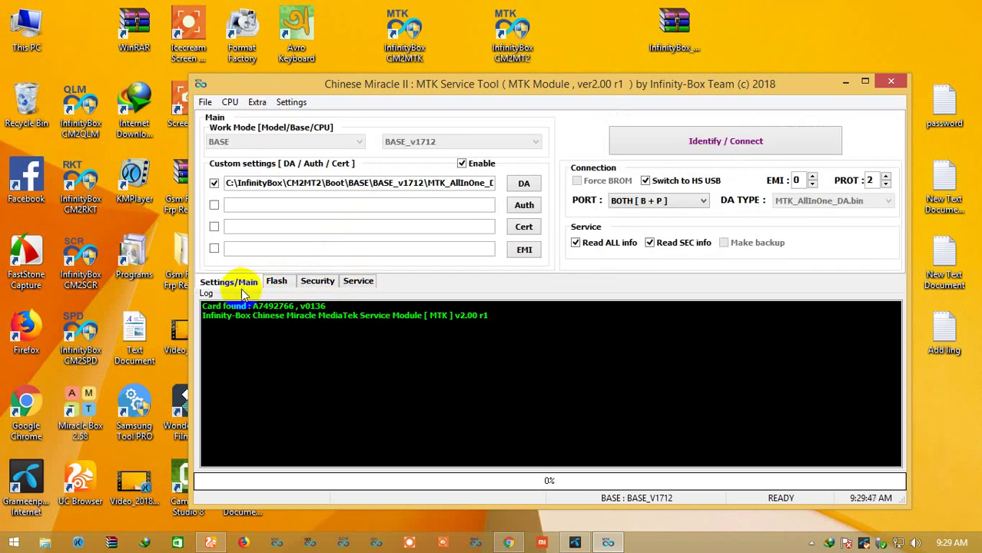
right_click(343, 9)
right_click(358, 30)
right_click(359, 30)
right_click(366, 52)
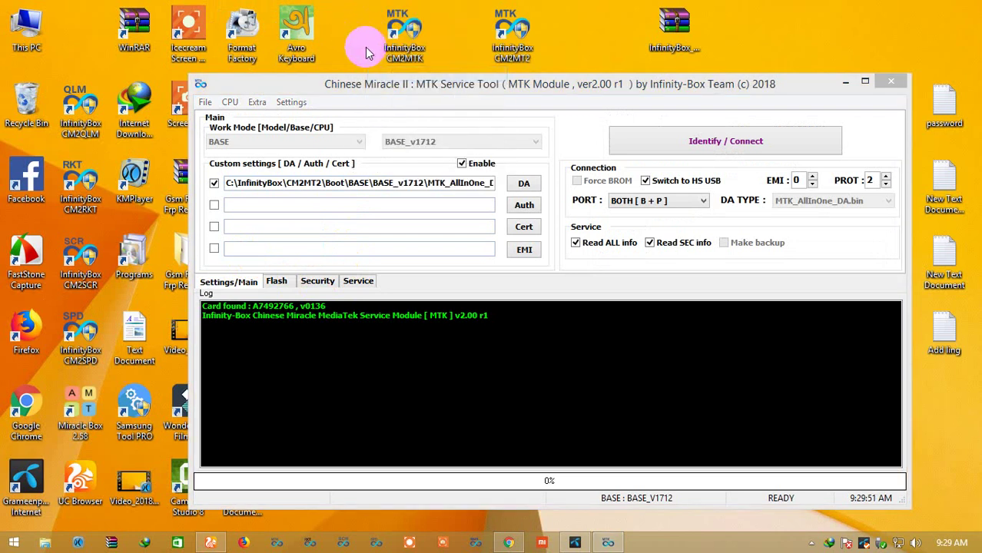
drag(368, 84, 519, 103)
double_click(311, 415)
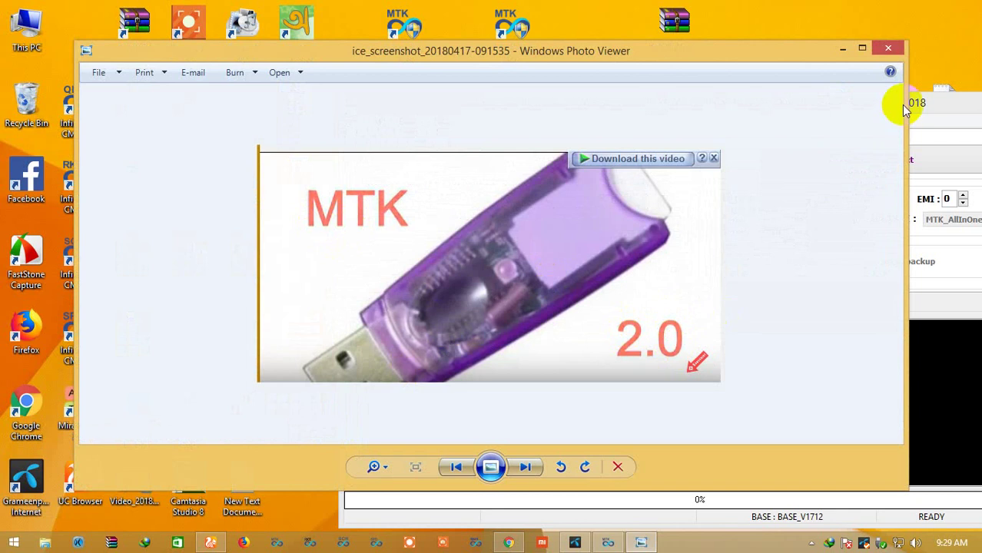
click(897, 47)
drag(845, 102, 774, 31)
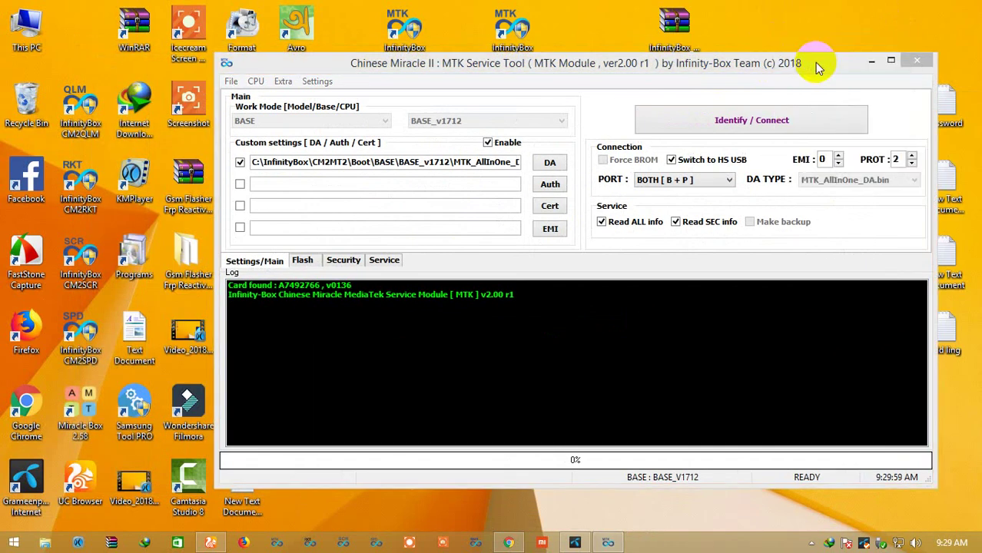
- Refresh the desktop and bring up the flashing options of the MTK Service Tool
right_click(814, 18)
click(807, 15)
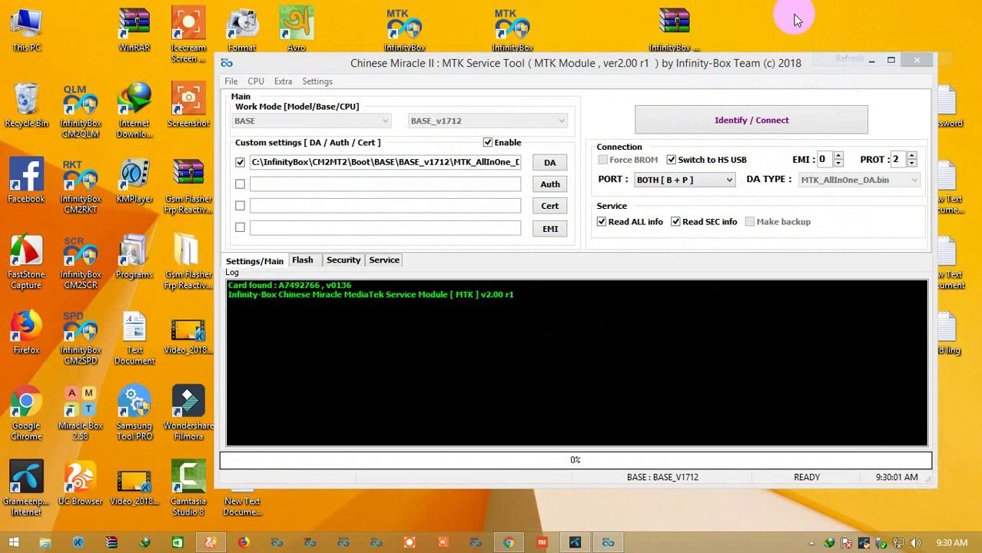
right_click(814, 23)
click(820, 27)
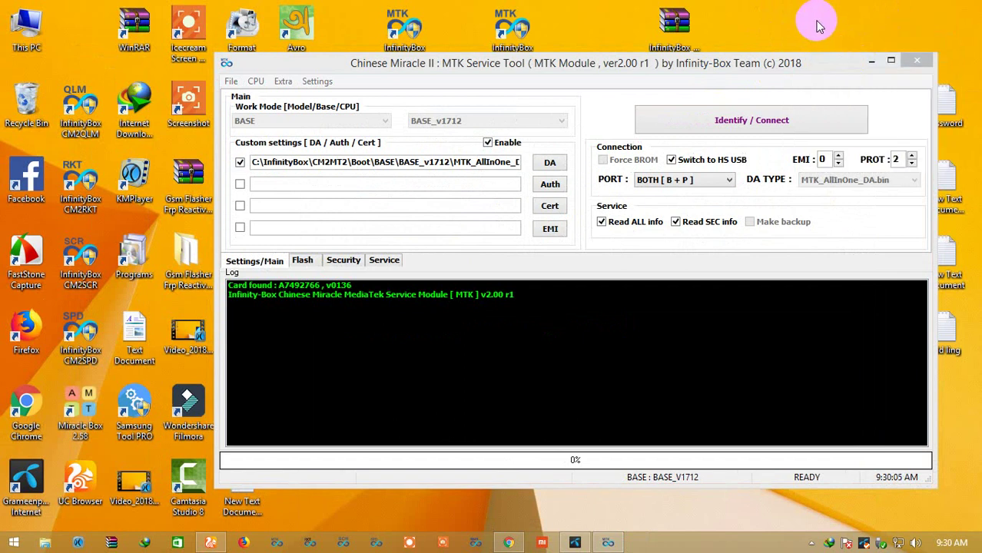
click(303, 261)
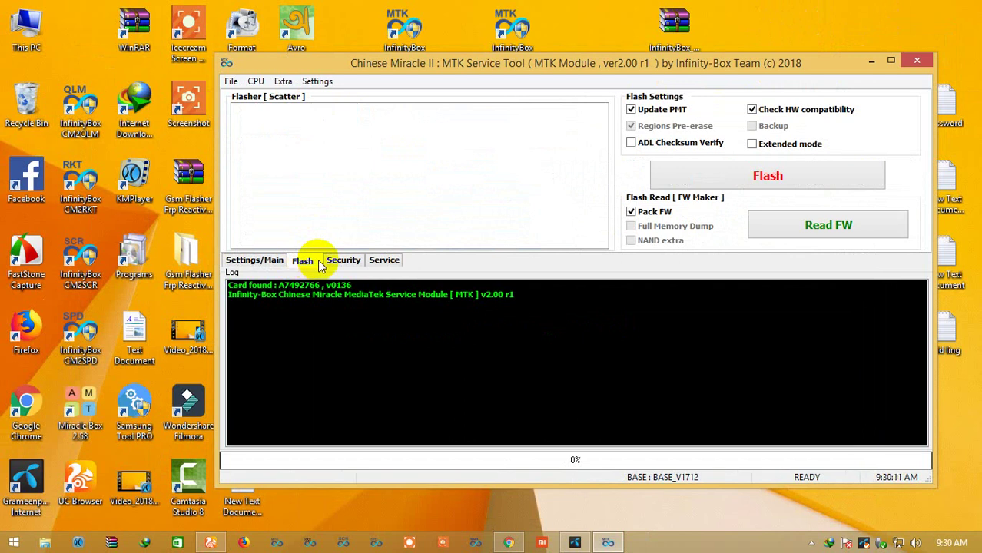
right_click(816, 10)
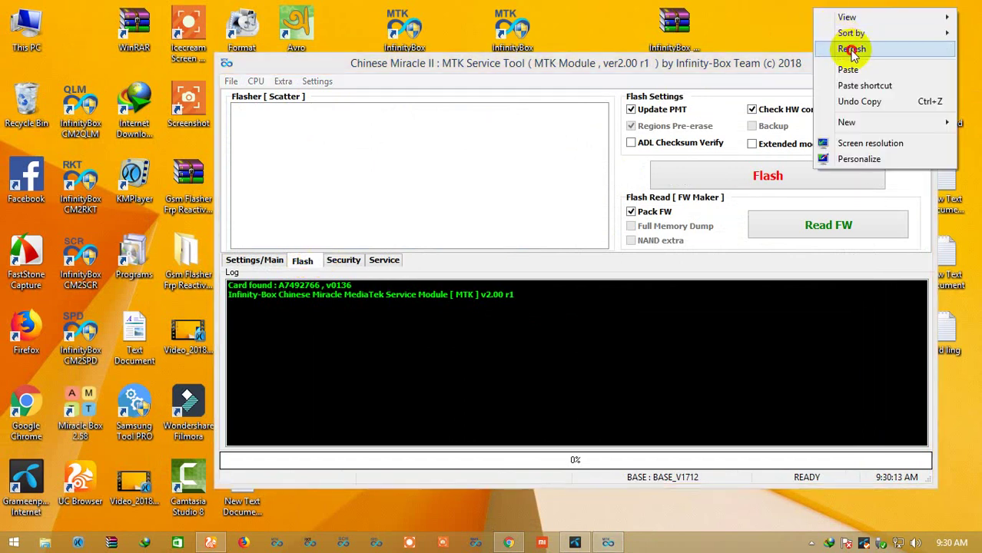
click(849, 44)
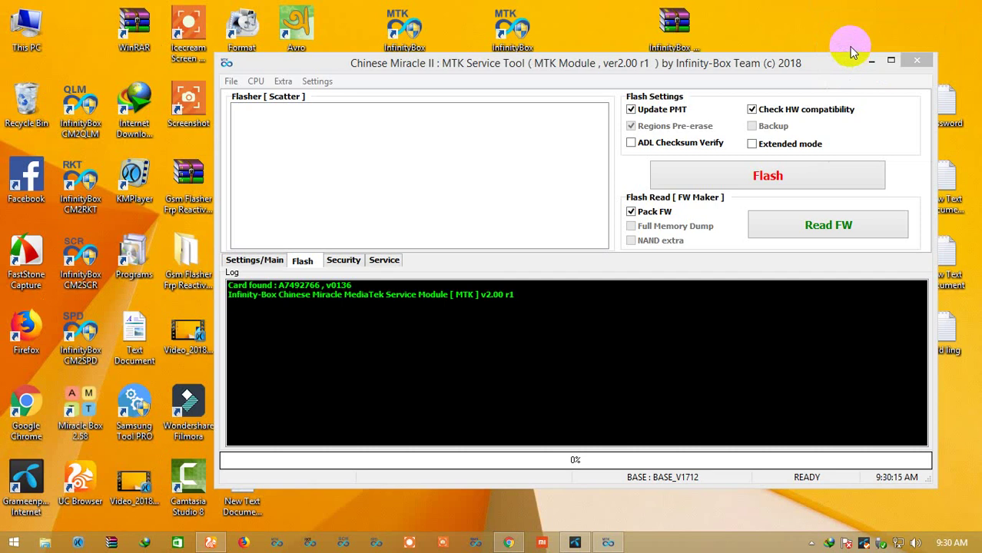
click(791, 70)
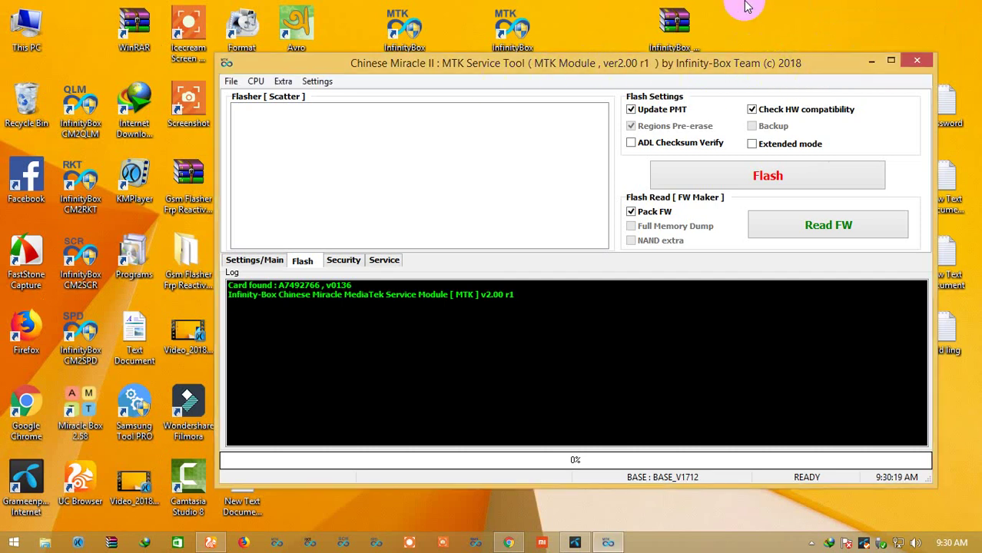
click(781, 34)
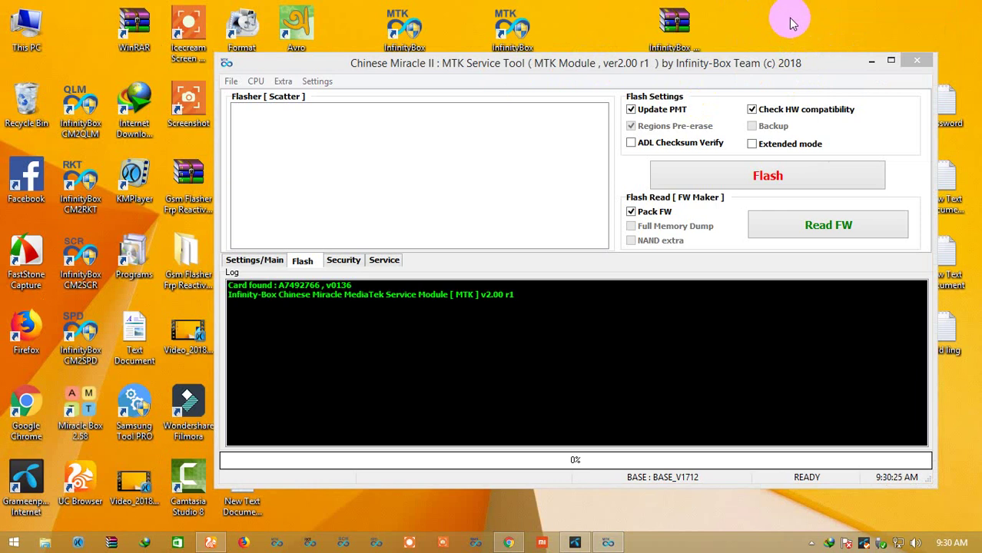
right_click(769, 20)
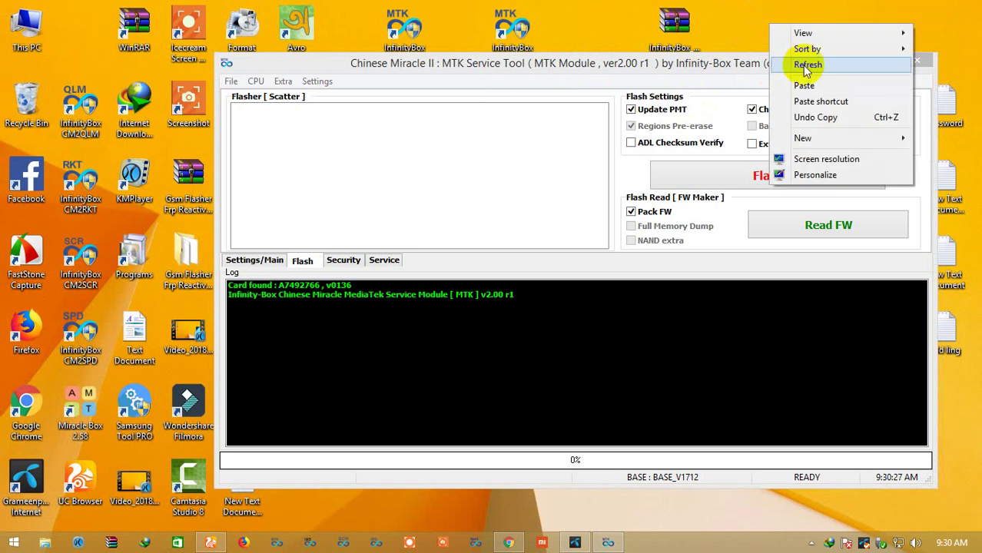
right_click(782, 29)
mouse_move(815, 54)
click(778, 26)
right_click(778, 26)
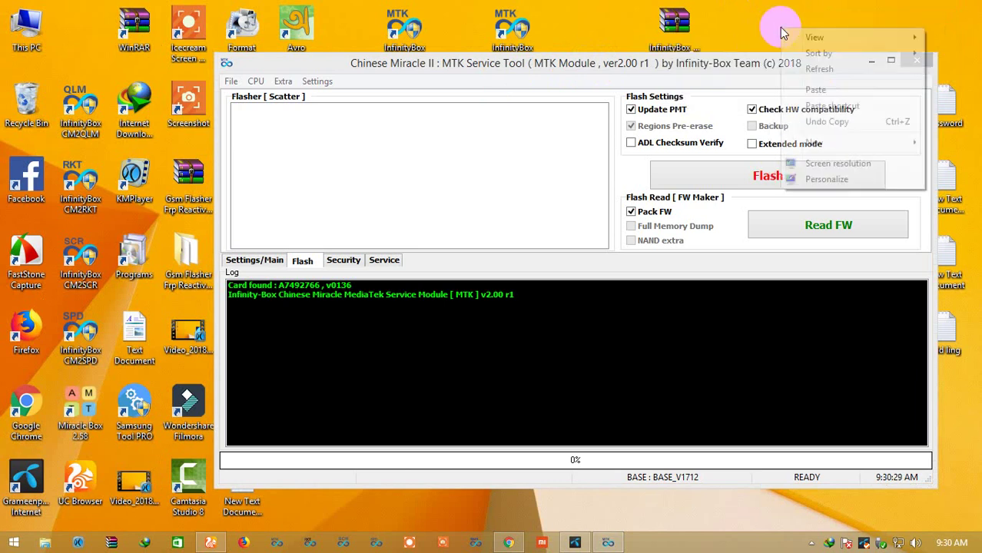
click(810, 66)
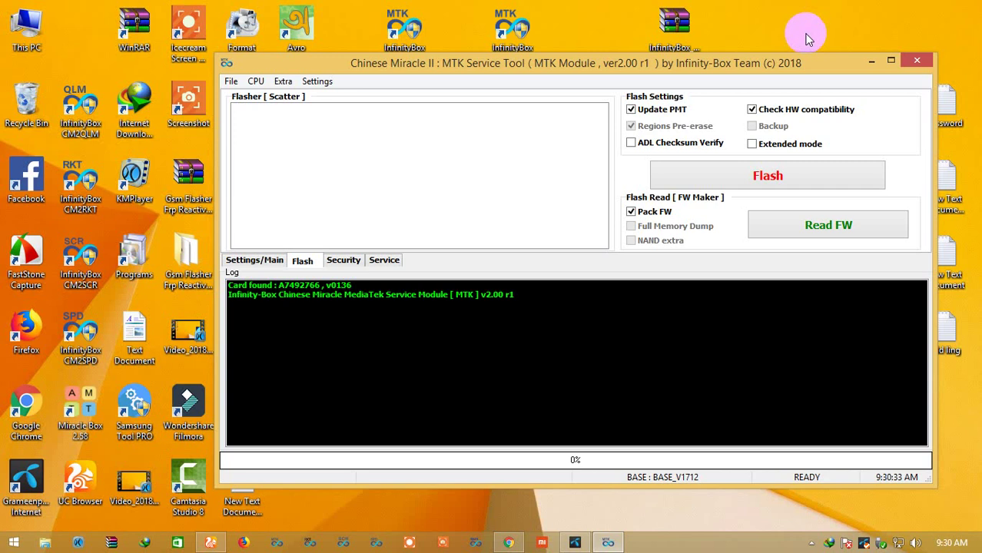
- Compare the service, security and flash option pages, ending on the flash settings
click(384, 260)
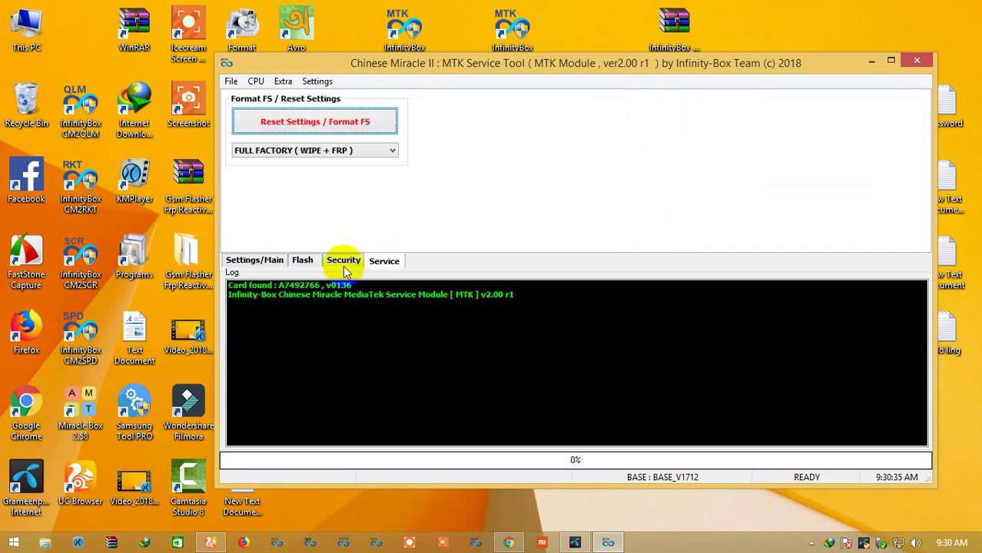
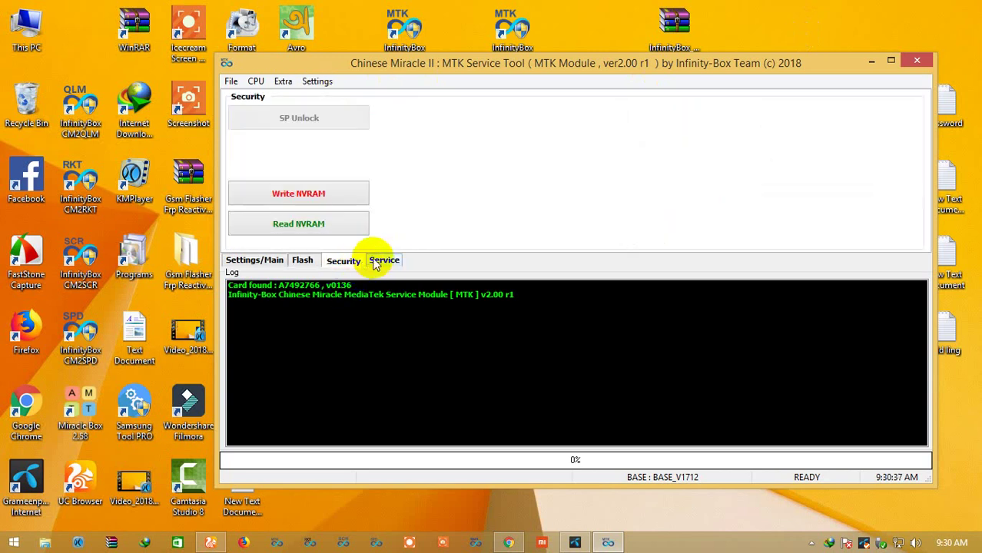
click(384, 260)
click(338, 260)
click(303, 260)
click(346, 262)
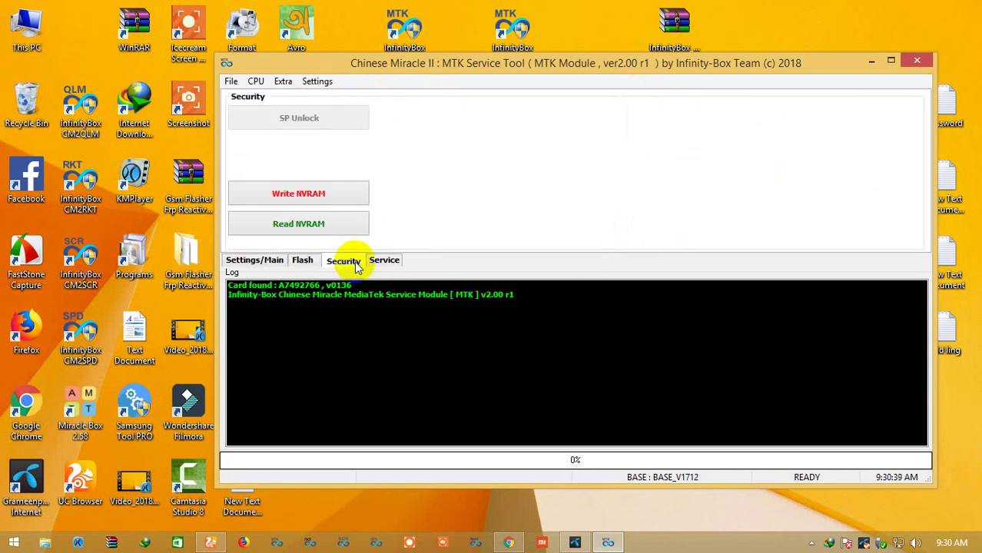
click(384, 261)
click(301, 260)
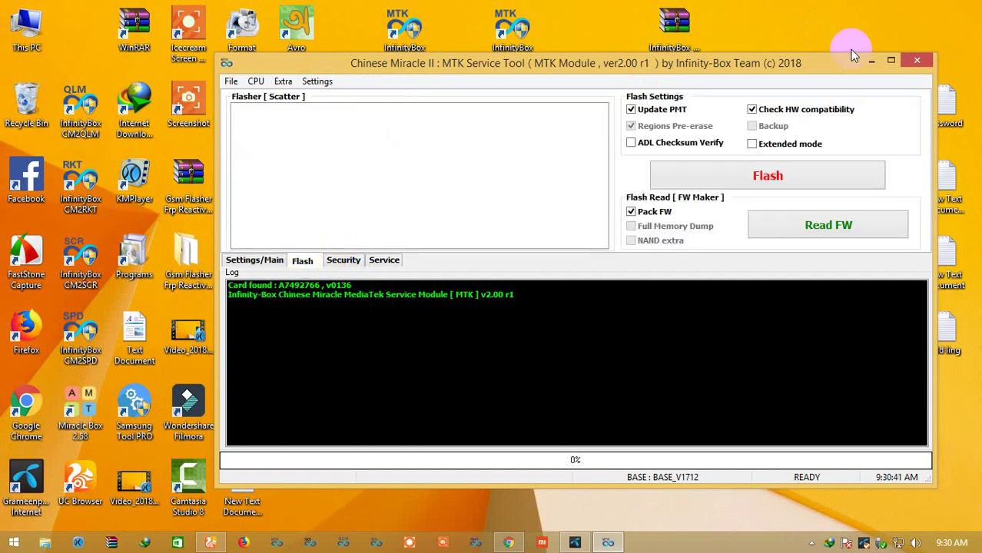
right_click(837, 14)
click(856, 49)
right_click(837, 14)
click(856, 49)
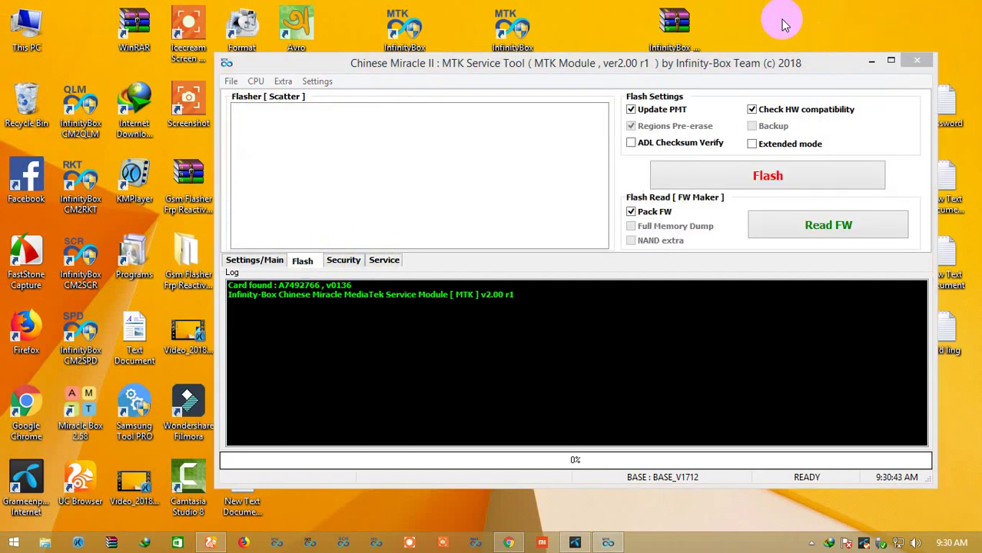
right_click(783, 22)
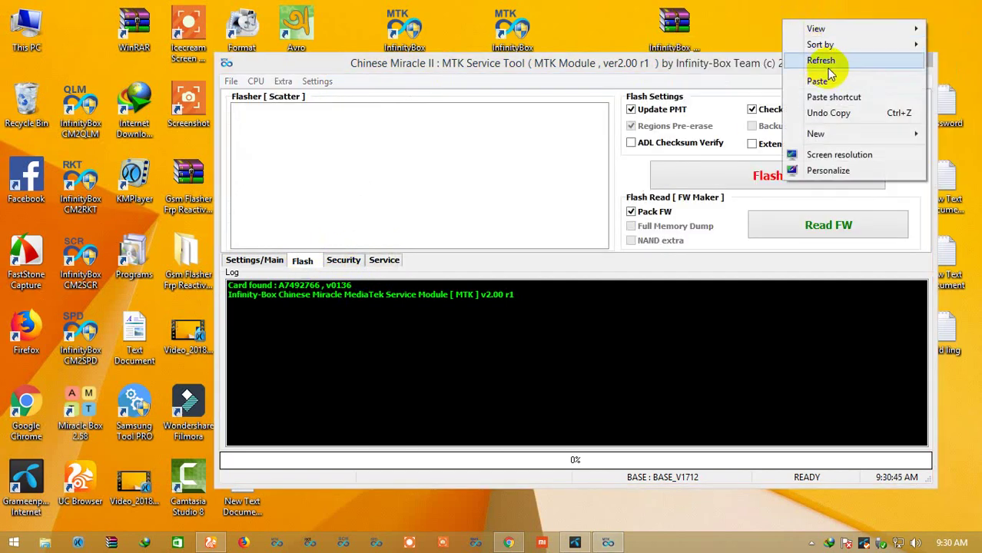
click(828, 67)
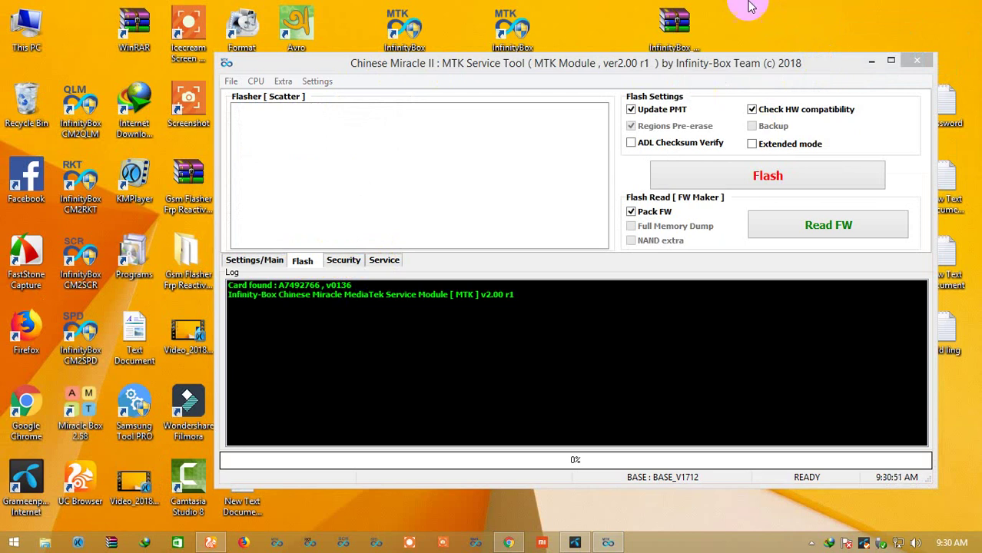
- Reposition the MTK Service Tool window, look at the Memory Tool with its Init Device option, and close it
drag(811, 61, 806, 86)
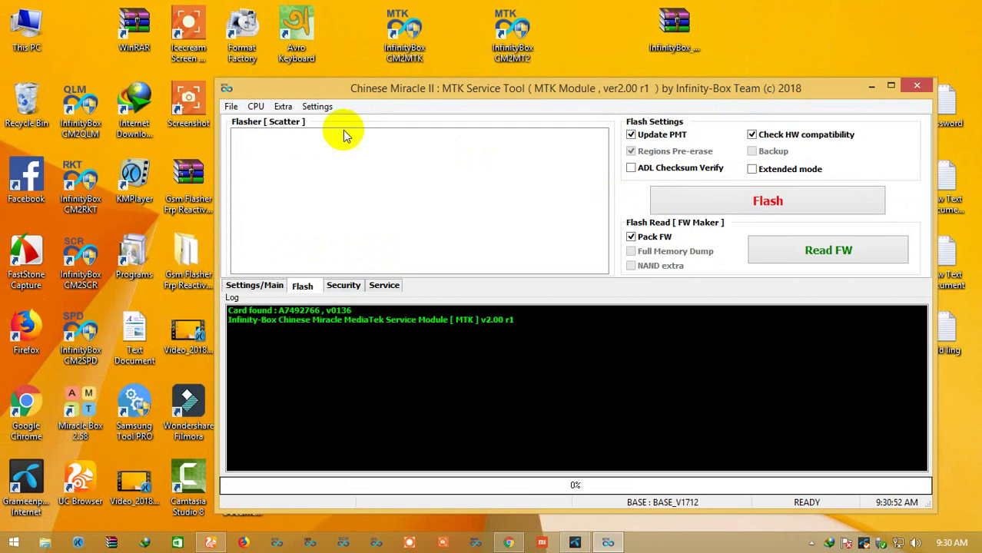
click(282, 106)
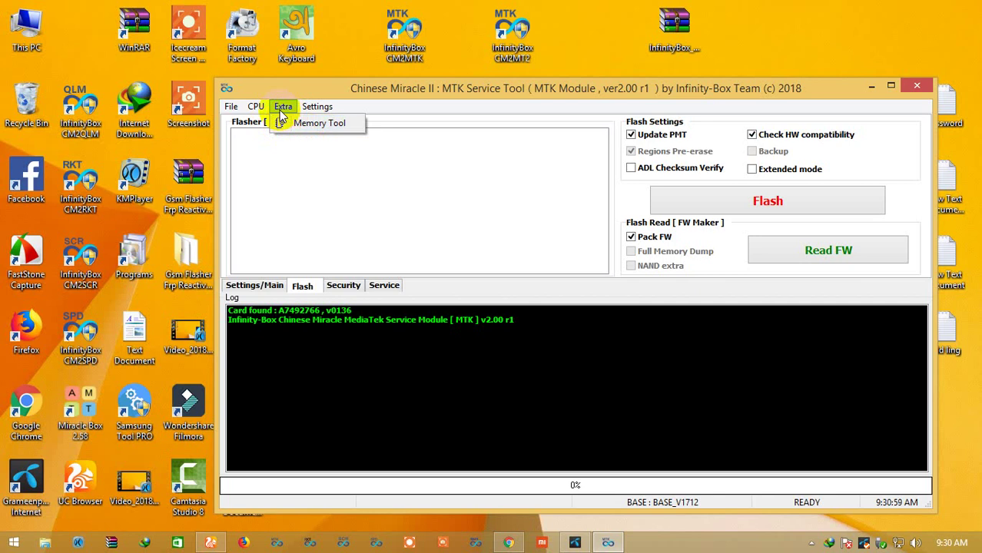
click(334, 127)
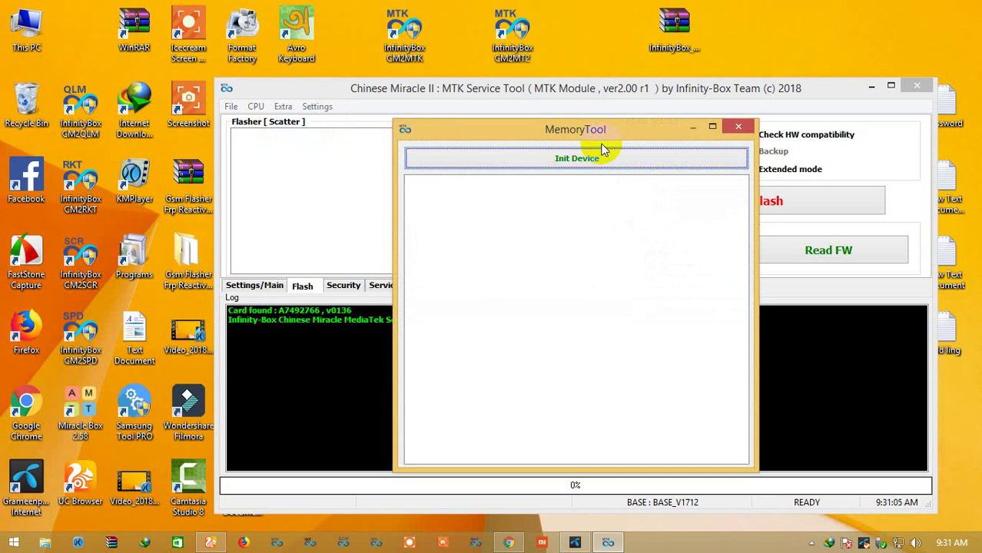
drag(659, 130, 637, 100)
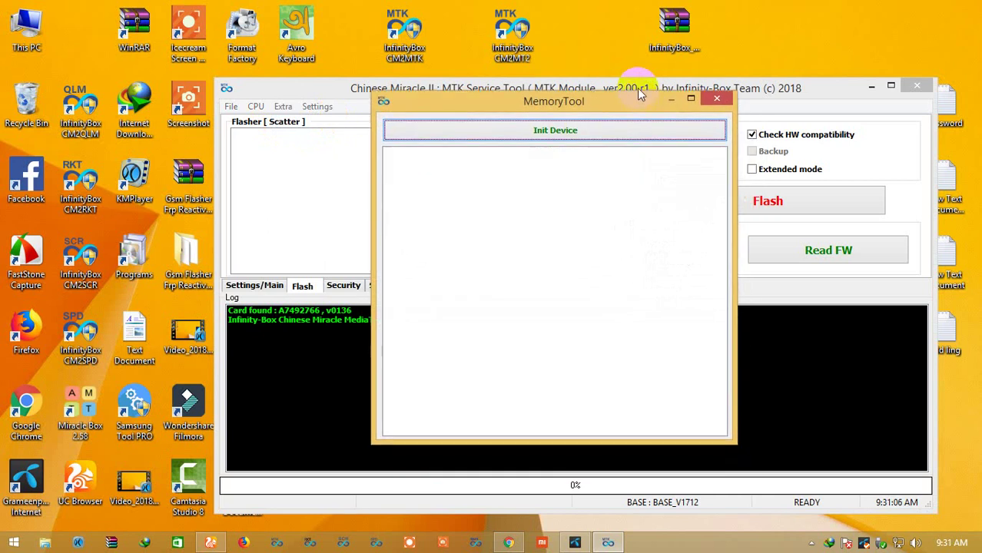
click(716, 99)
right_click(742, 26)
click(803, 68)
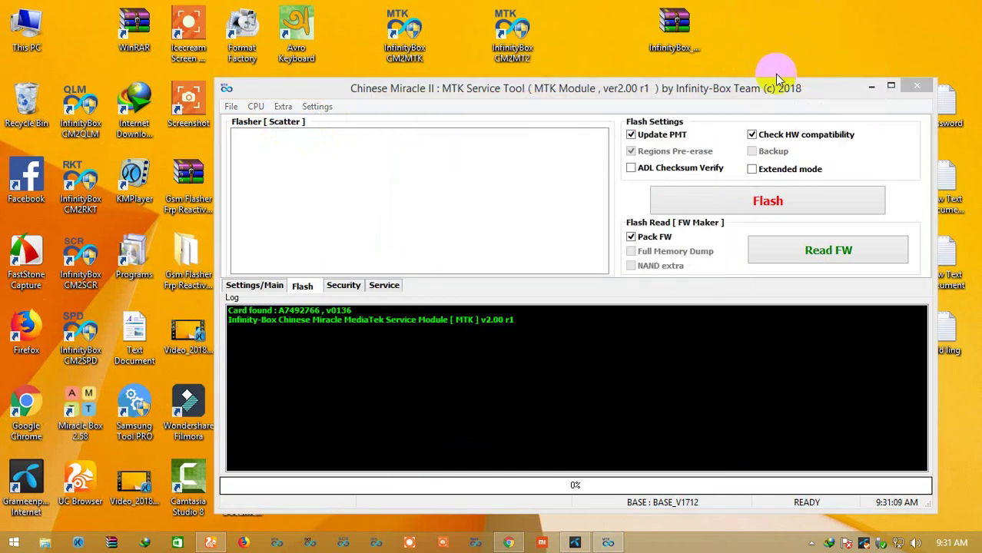
right_click(786, 61)
click(812, 96)
right_click(785, 44)
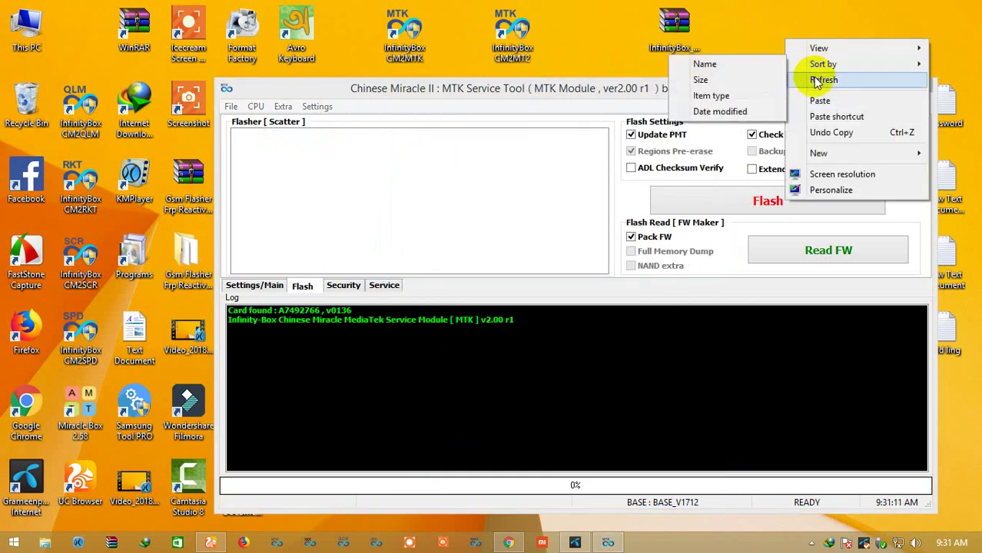
click(822, 81)
right_click(791, 49)
click(811, 83)
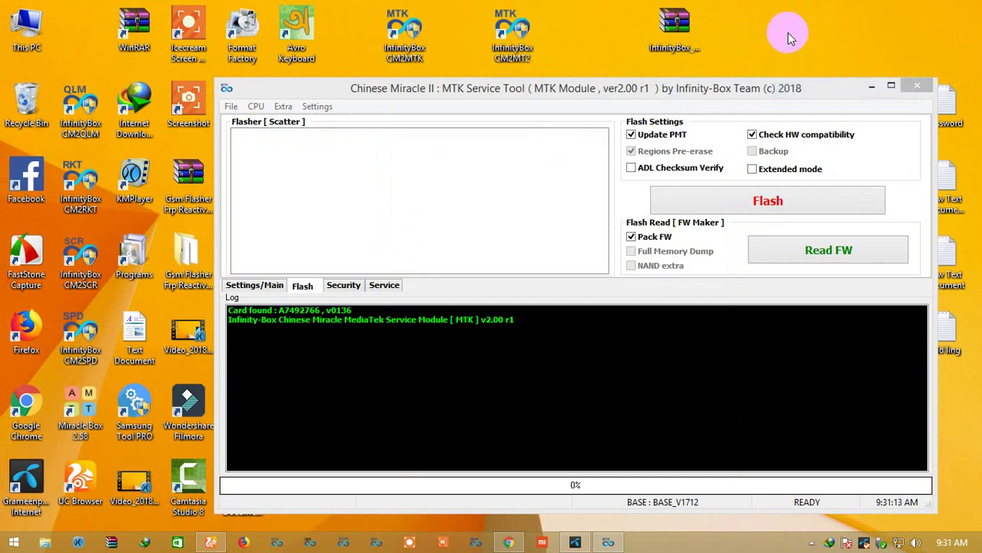
right_click(789, 37)
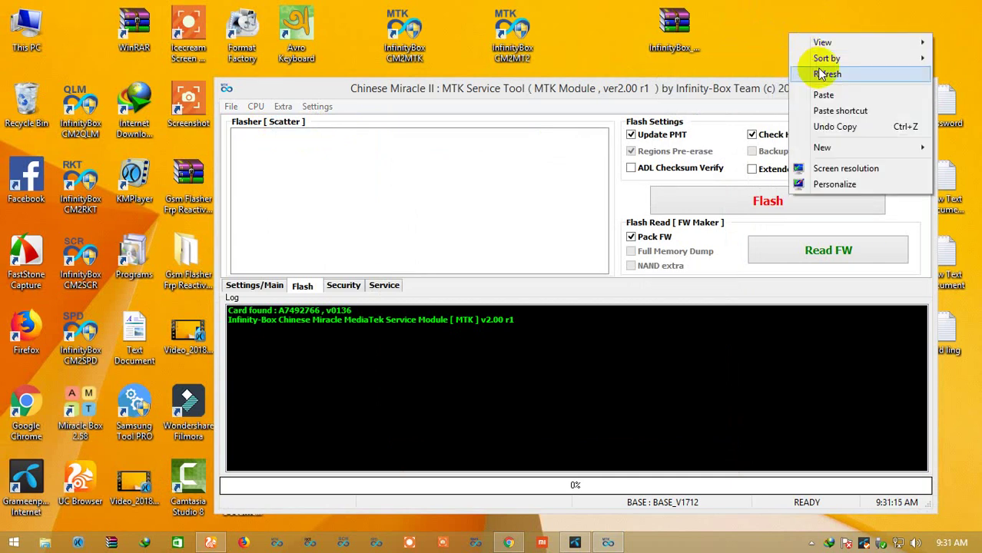
click(823, 67)
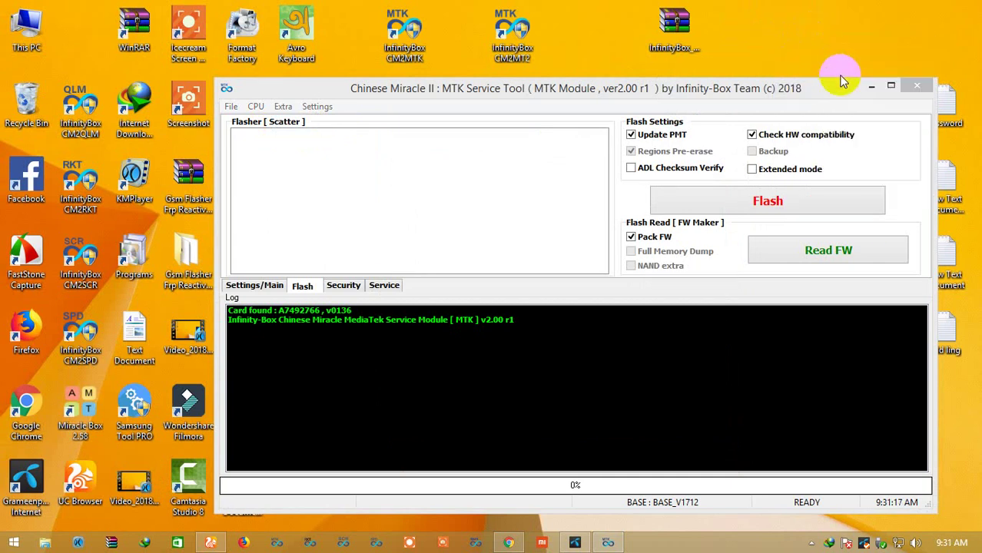
right_click(820, 28)
click(820, 68)
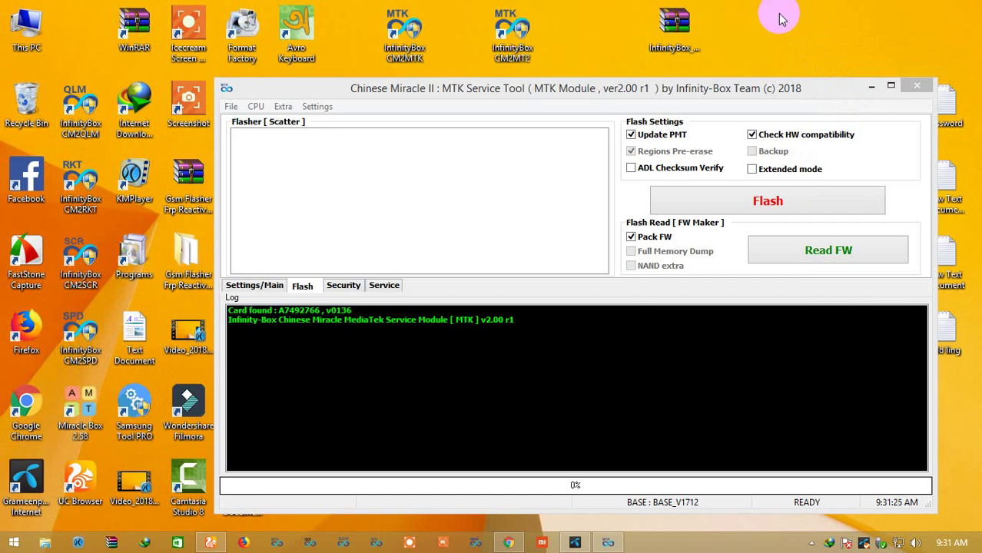
- Switch to Chrome, open a blank tab beside the YouTube video, and minimize the browser
click(811, 542)
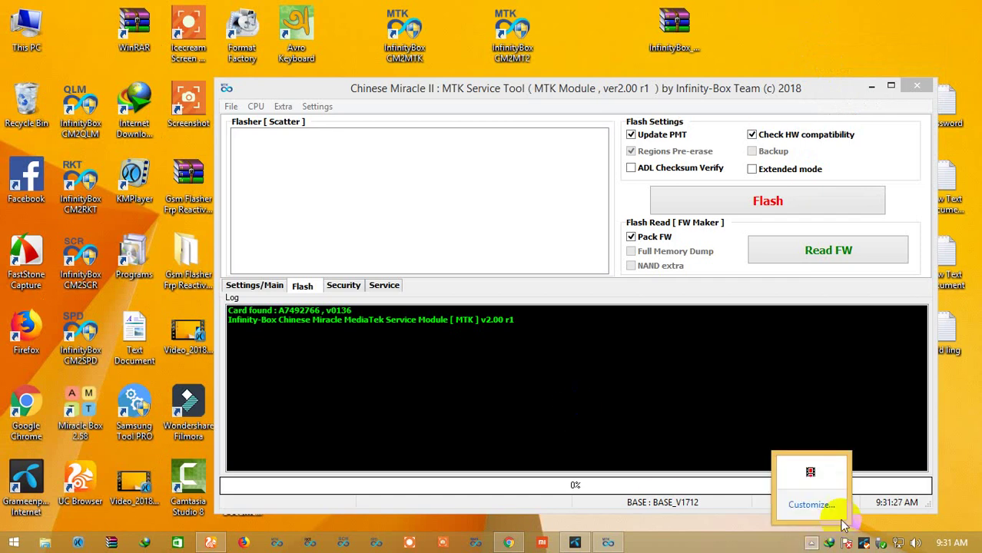
click(508, 542)
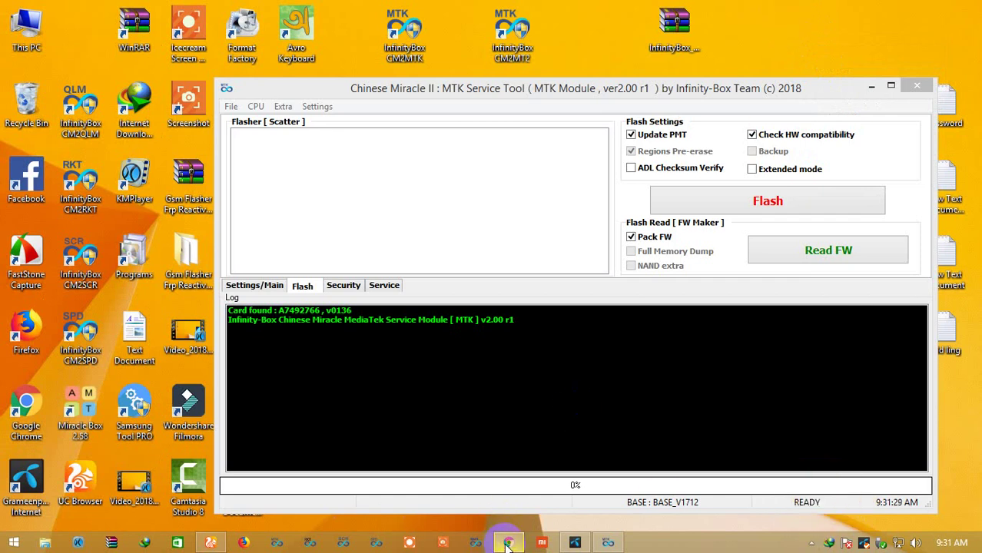
scroll(486, 242, up, 1)
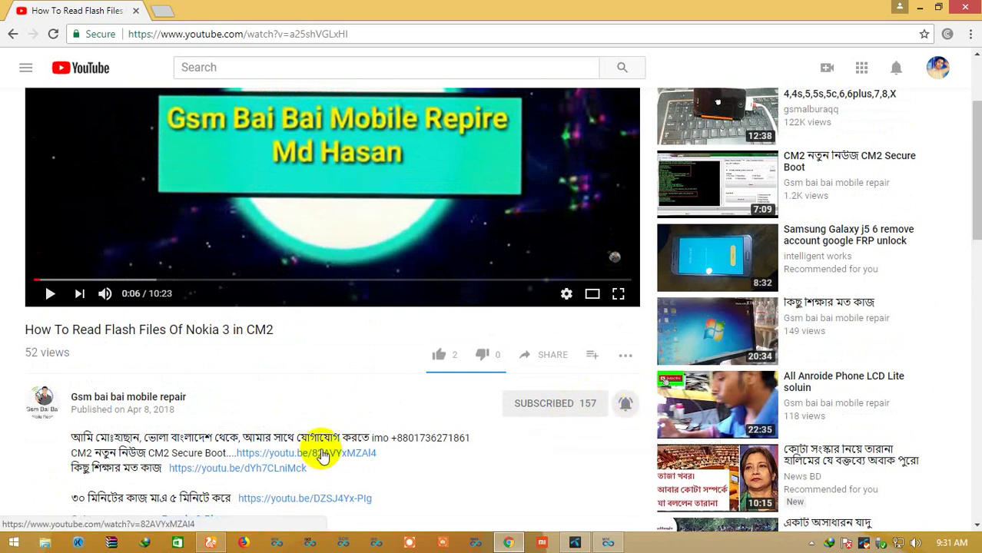
click(161, 10)
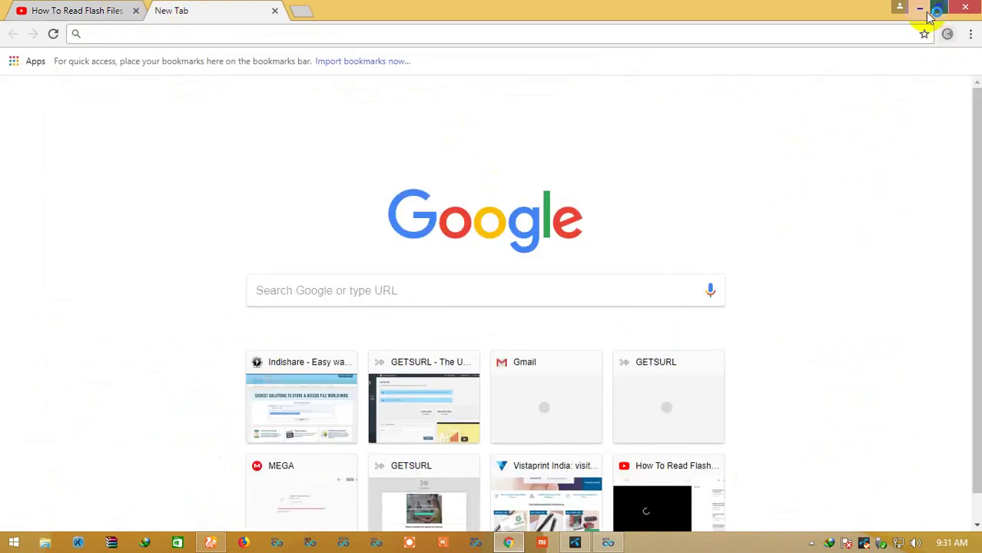
click(919, 8)
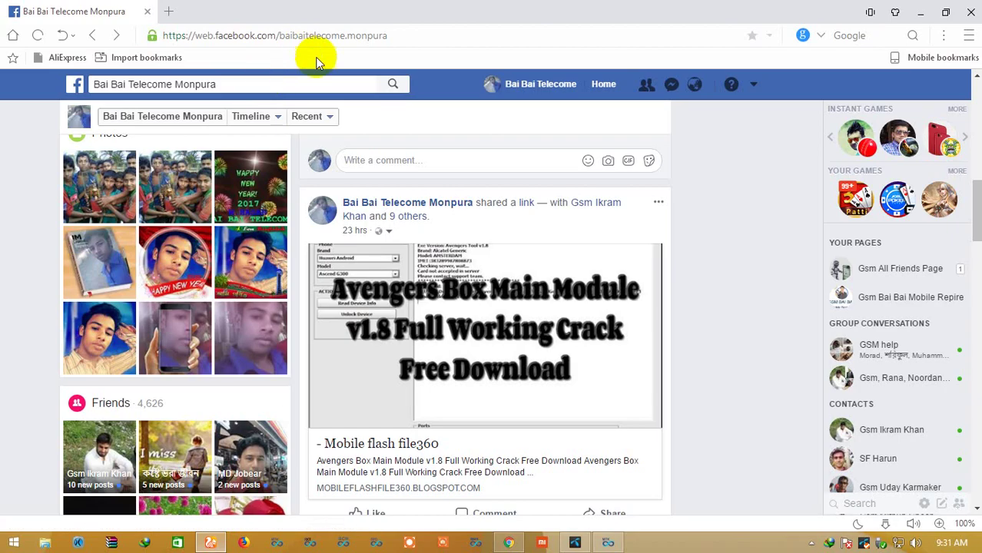
- Open the Infinity Chinese Miracle-CM2 MTK V2.00 blog post from the Facebook page in UC Browser and copy its web address
scroll(421, 235, up, 5)
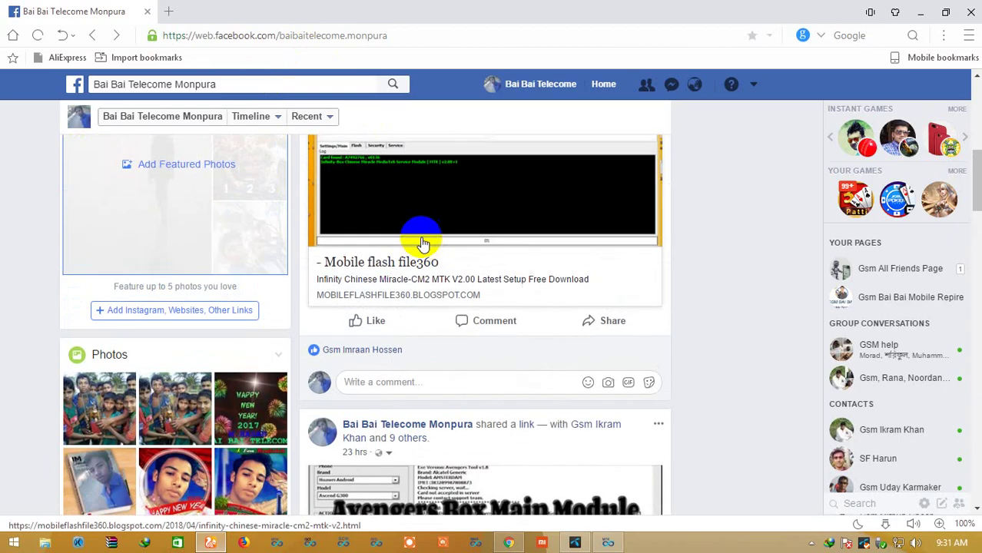
click(403, 380)
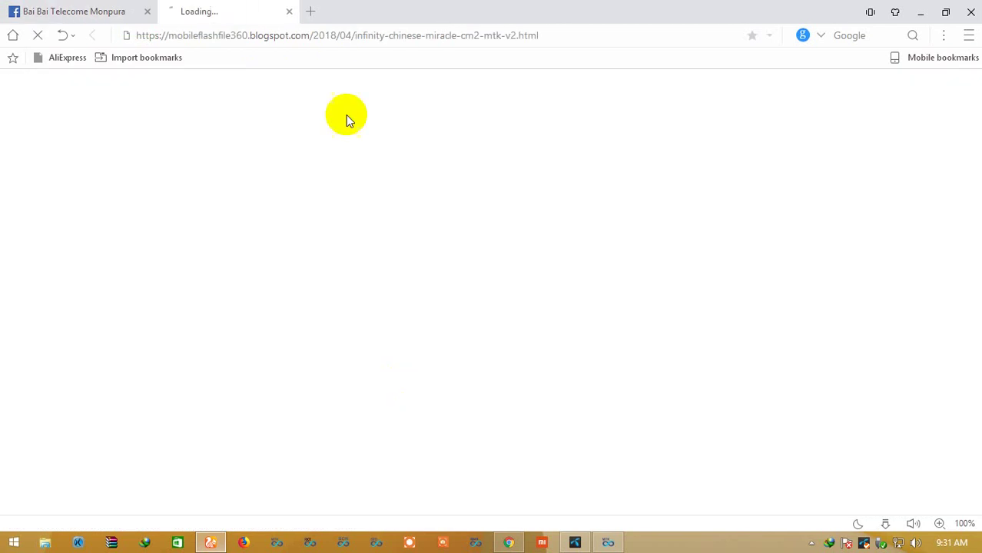
right_click(198, 35)
click(249, 116)
scroll(427, 118, down, 4)
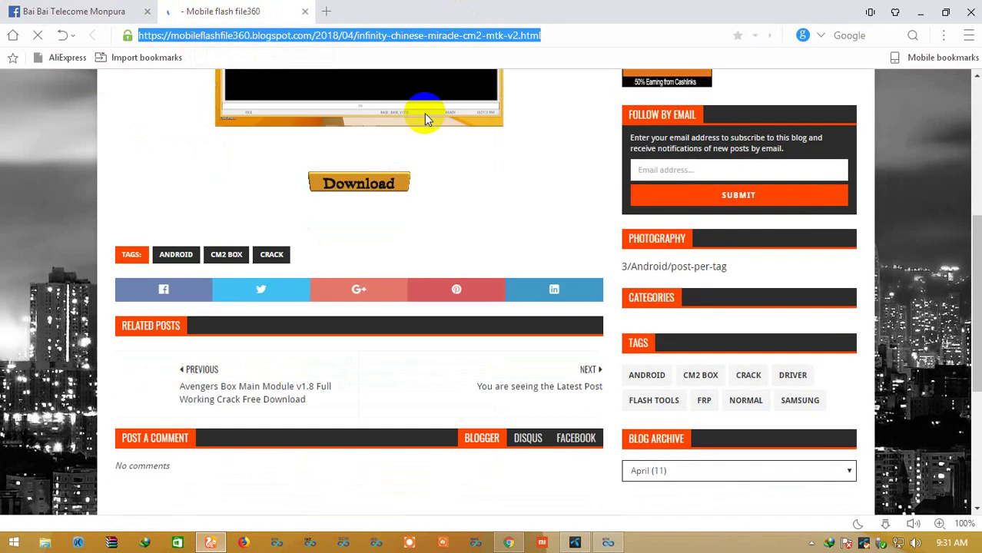
scroll(434, 118, up, 4)
right_click(374, 36)
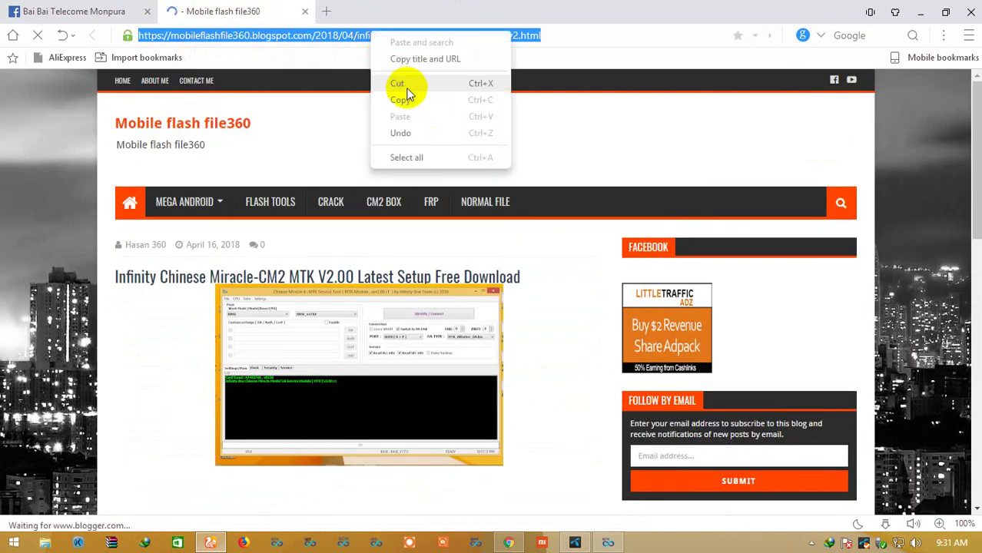
click(401, 88)
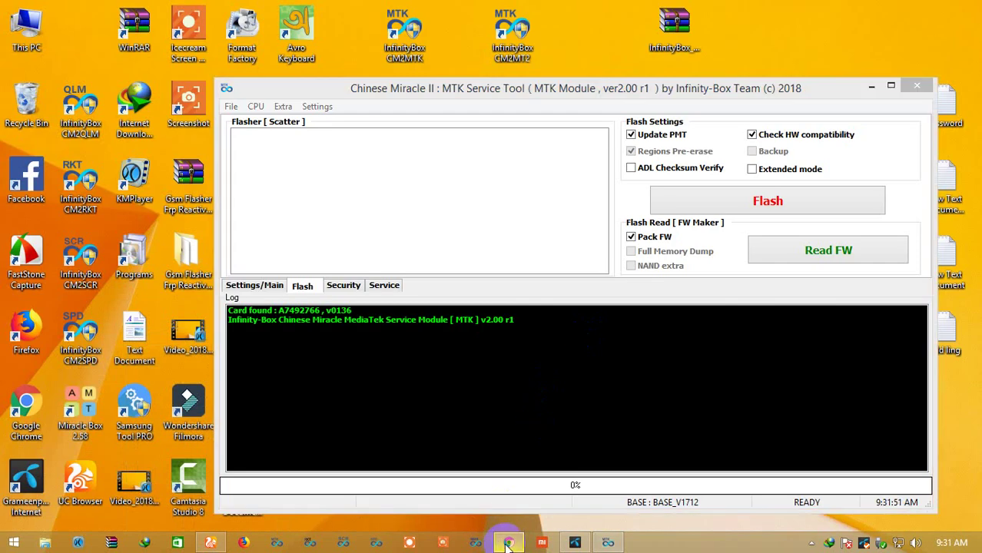
- Switch to Chrome and try to load the copied mobileflashfile360.blogspot.com address in the blank tab
click(507, 541)
right_click(467, 33)
click(522, 101)
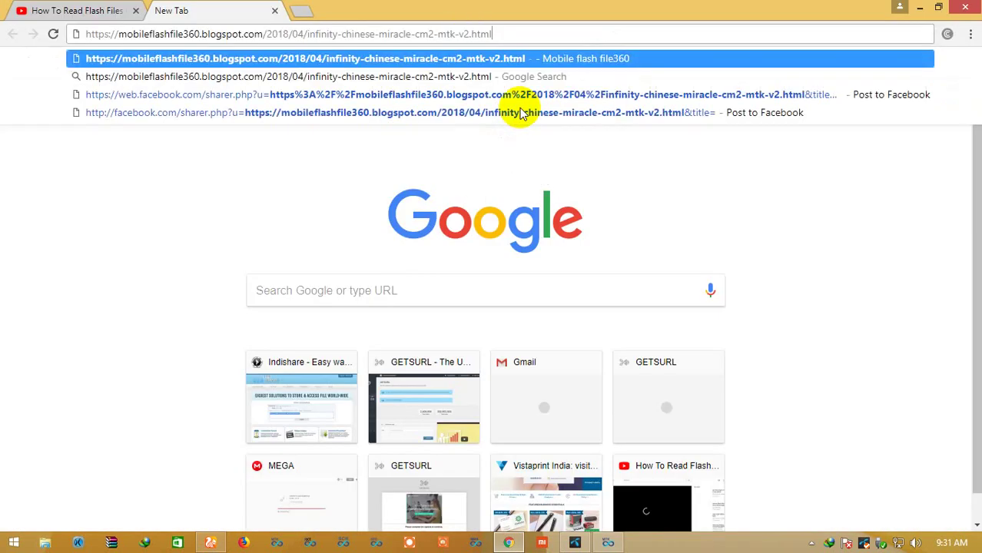
click(508, 62)
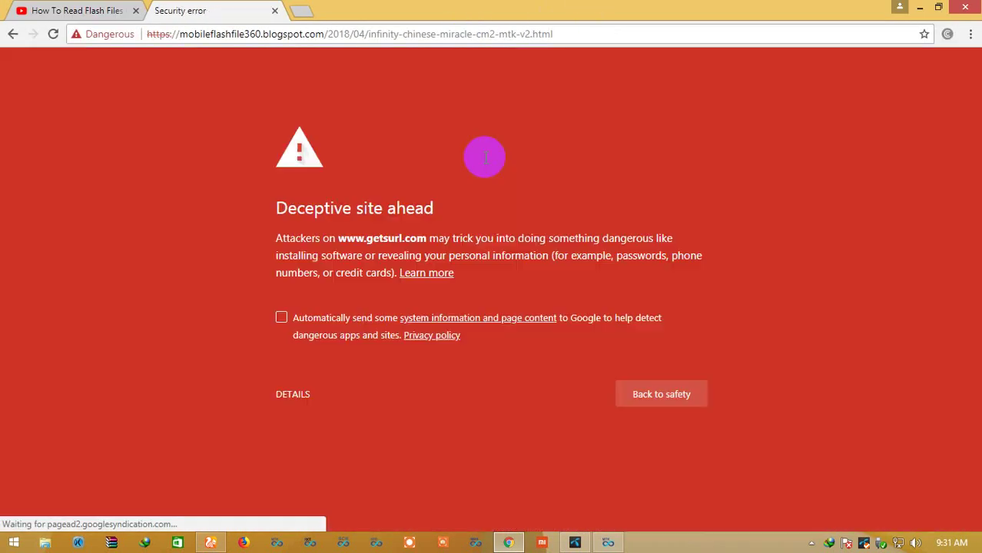
- Retry the same mobileflashfile360.blogspot.com post address in another new Chrome tab
click(92, 10)
click(221, 6)
click(304, 11)
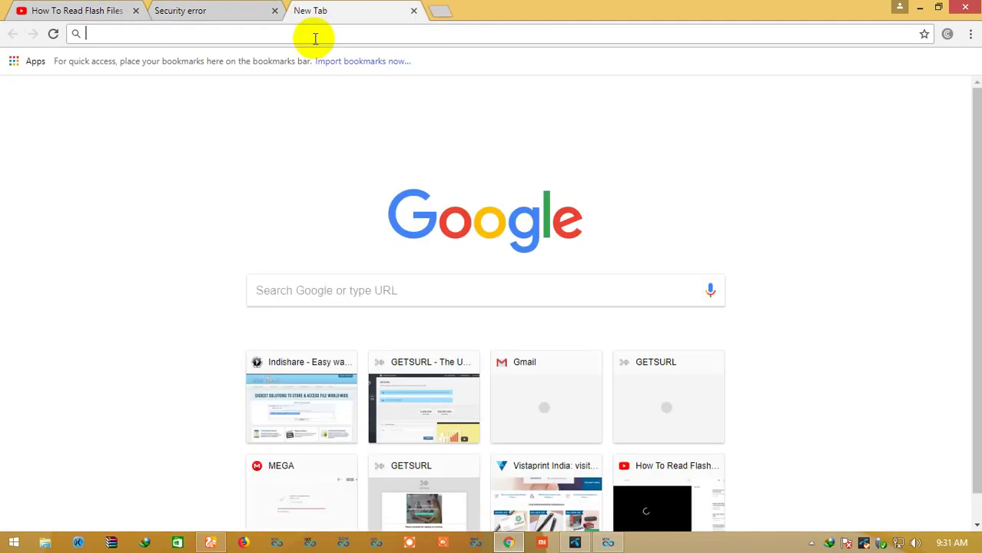
right_click(315, 34)
click(344, 109)
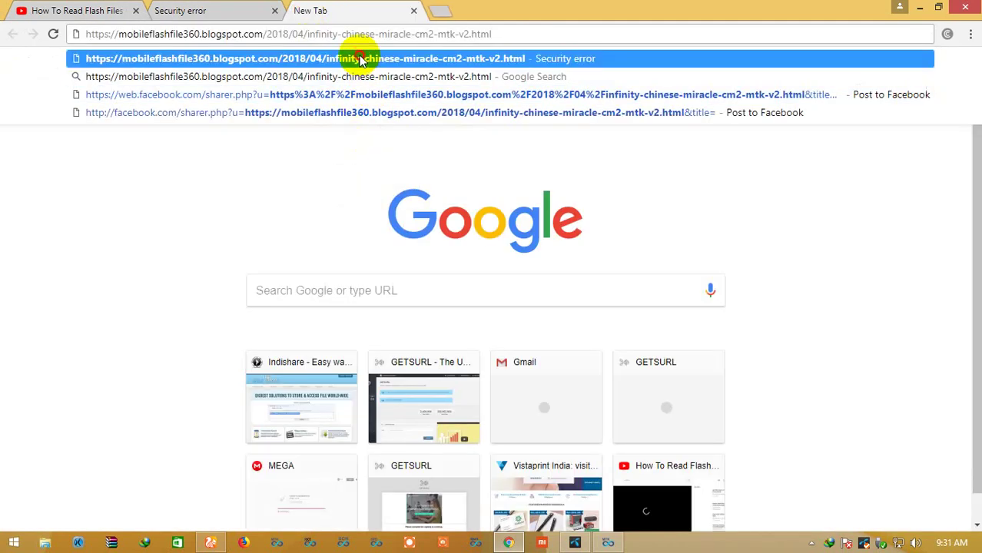
click(416, 59)
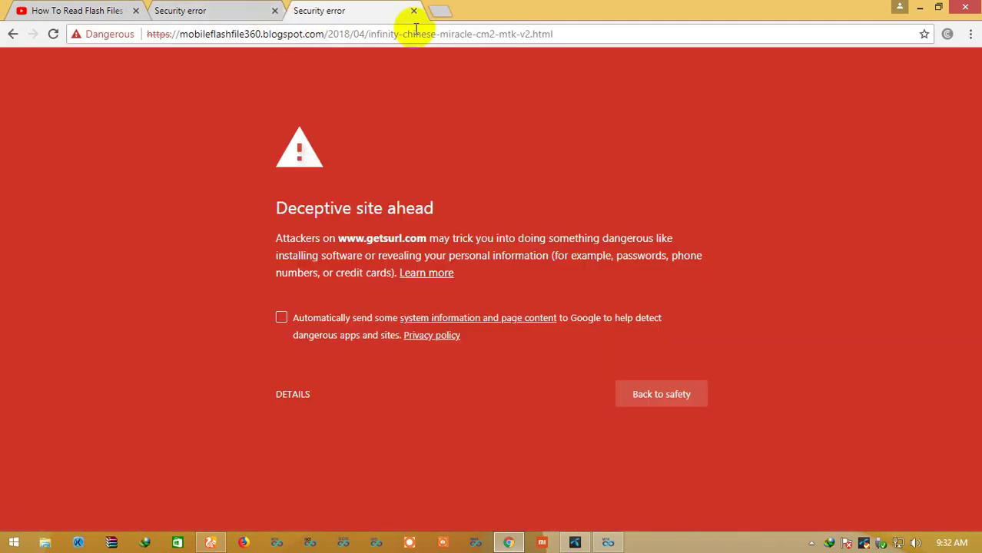
- Close both security error tabs and minimize Chrome
click(413, 11)
click(274, 11)
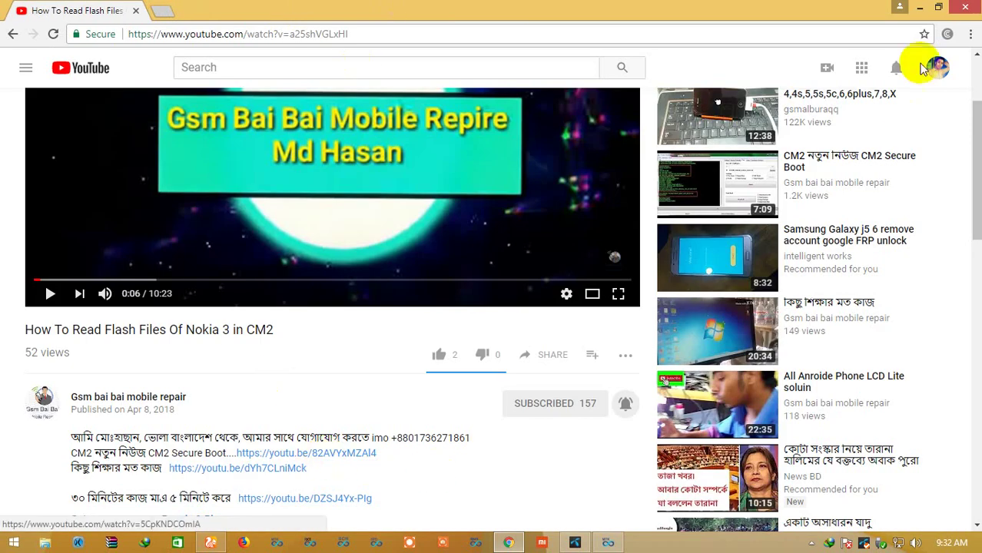
click(920, 7)
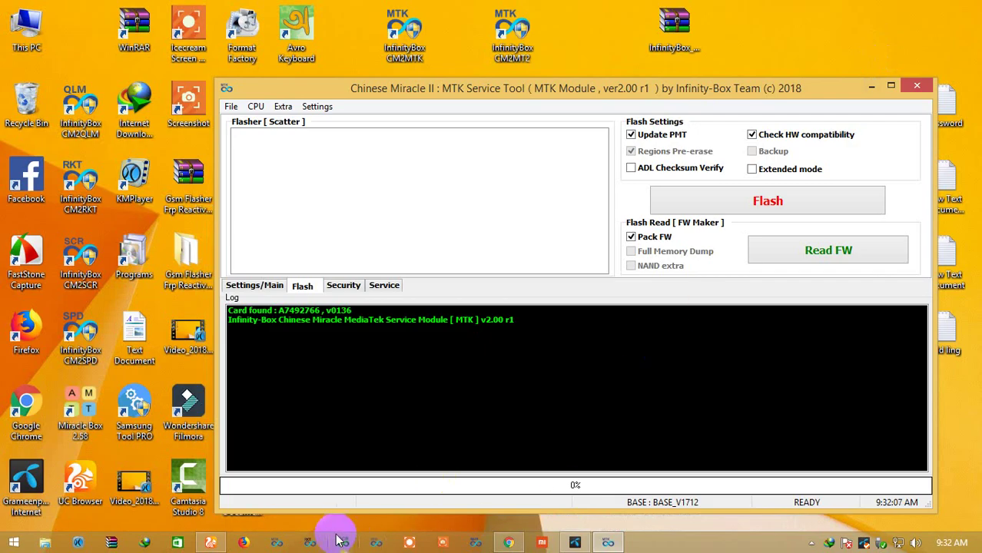
- Return to UC Browser, follow the blog post's Download link, and copy the address of the adf.ly redirect page
click(211, 542)
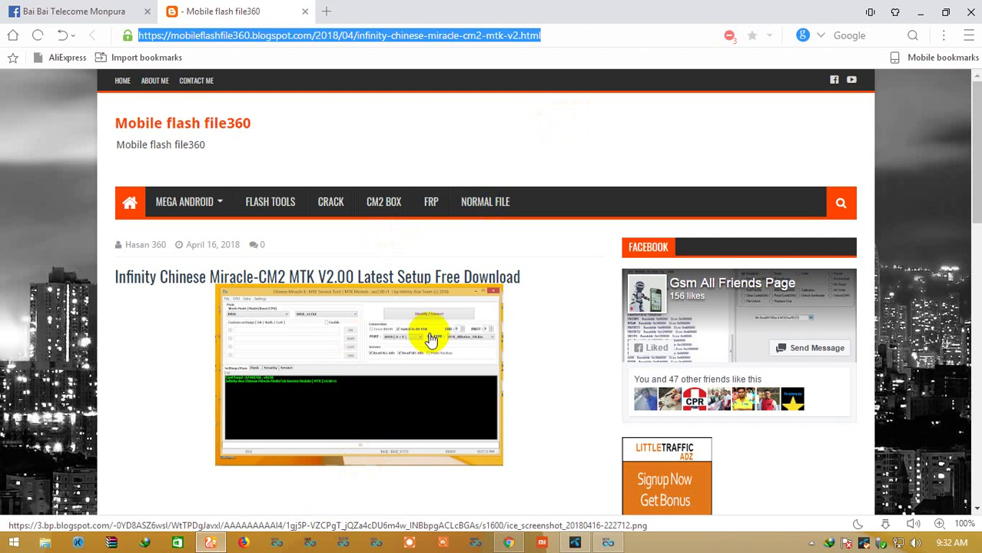
scroll(427, 338, down, 2)
click(356, 381)
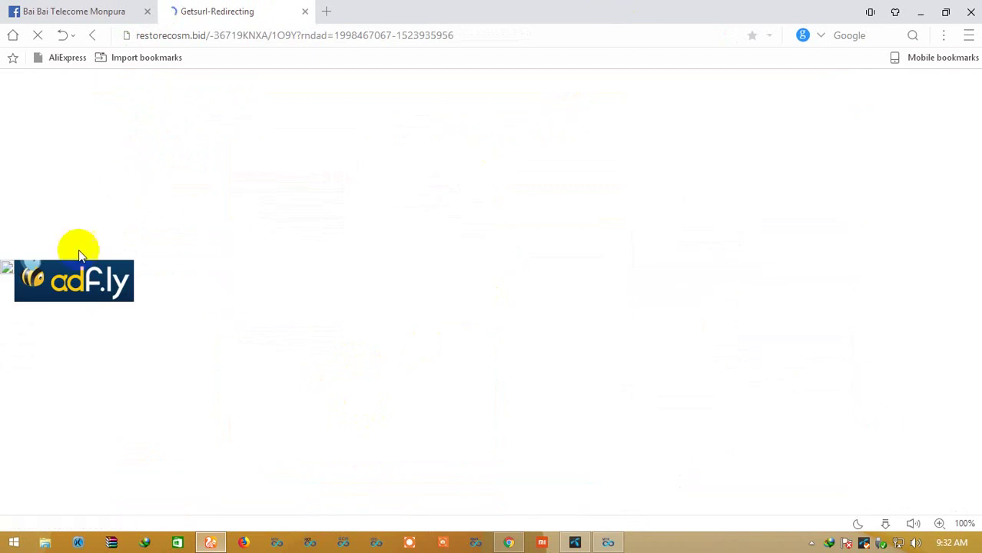
right_click(256, 40)
click(295, 103)
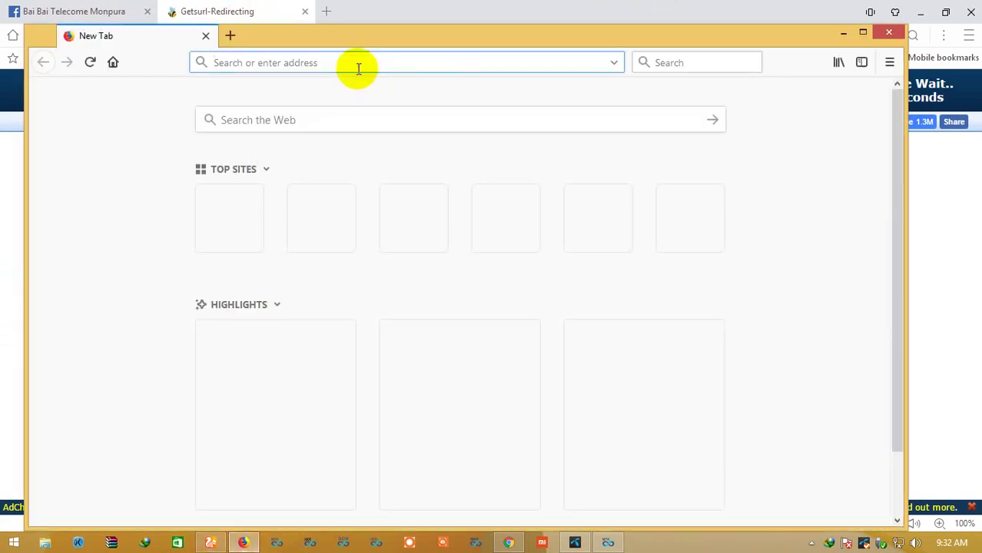
- Load the copied restorecosm.bid redirect address in Firefox and maximize its window
click(537, 308)
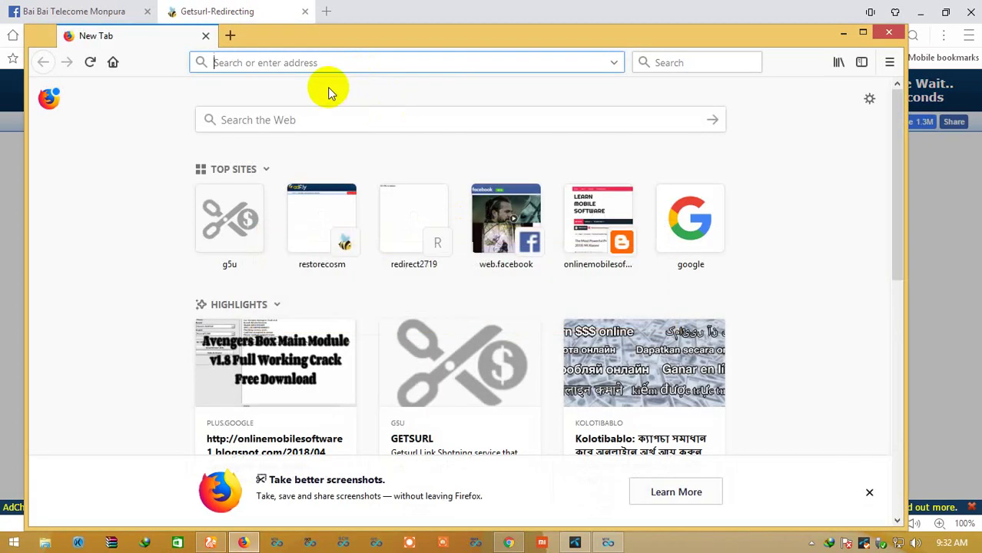
right_click(328, 67)
click(383, 126)
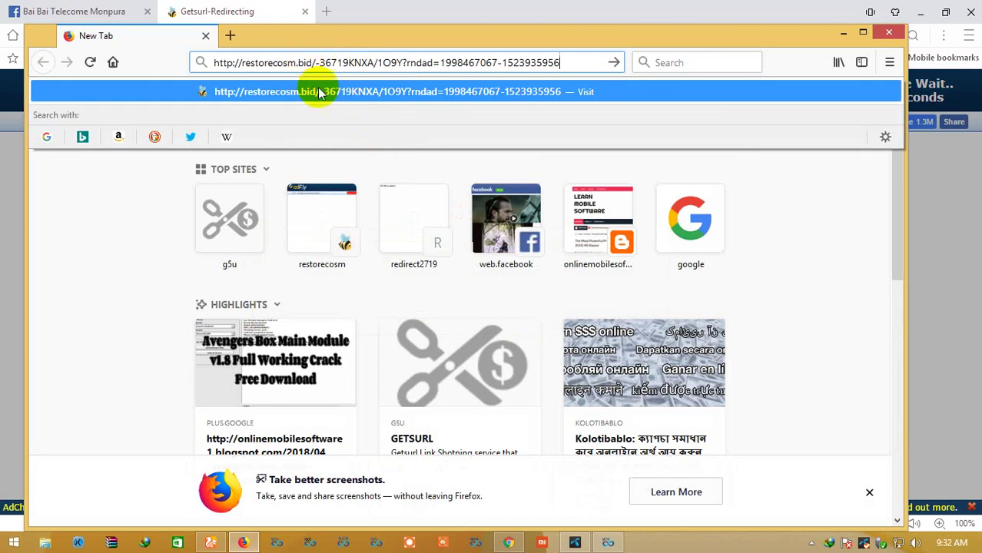
click(321, 94)
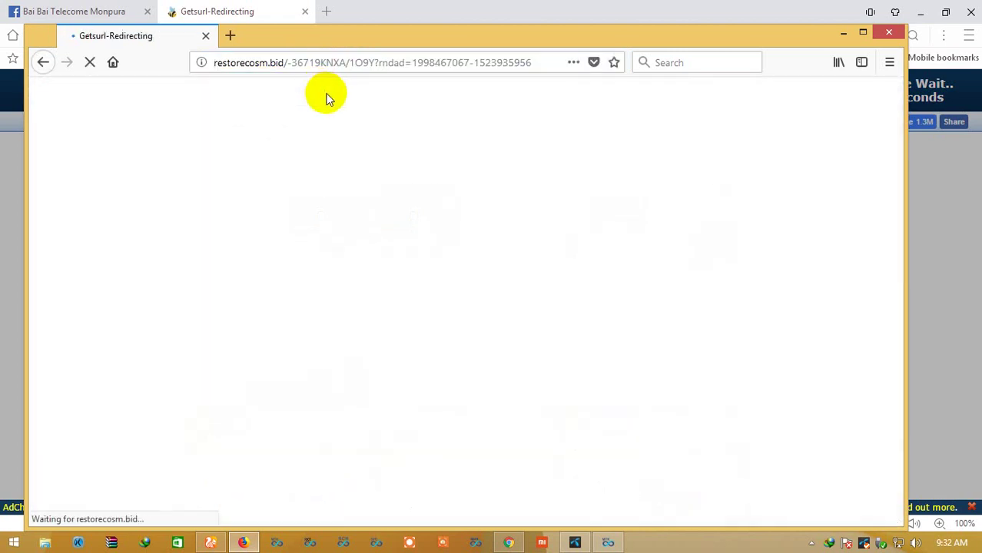
double_click(535, 42)
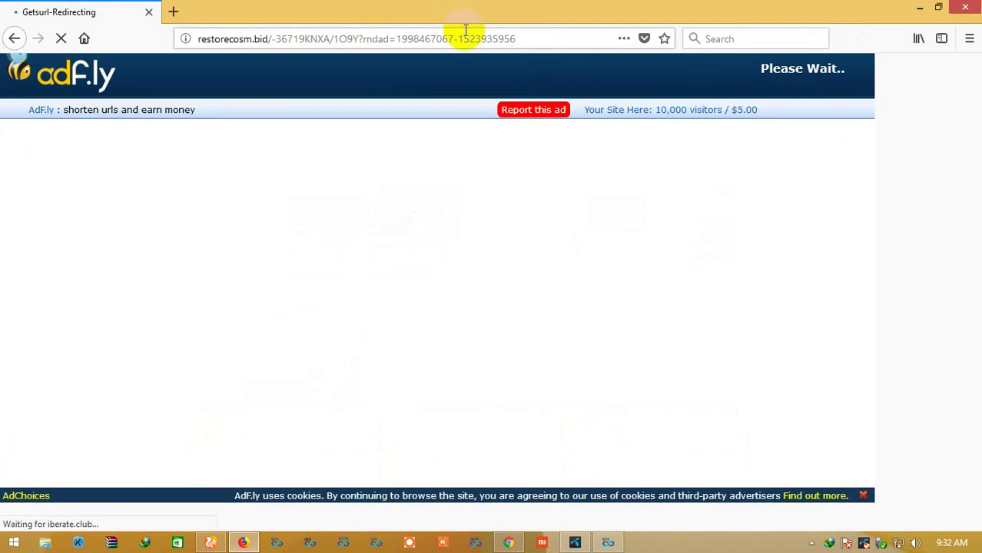
click(191, 126)
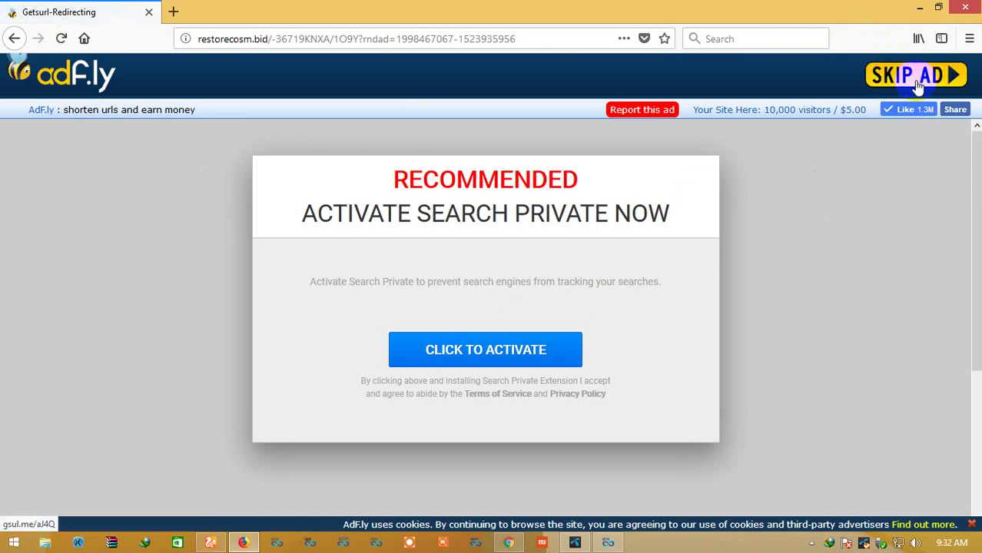
- Skip the adf.ly ad and close the leftover Getsurl-Redirecting tab, keeping the GETSURL captcha tab
click(918, 77)
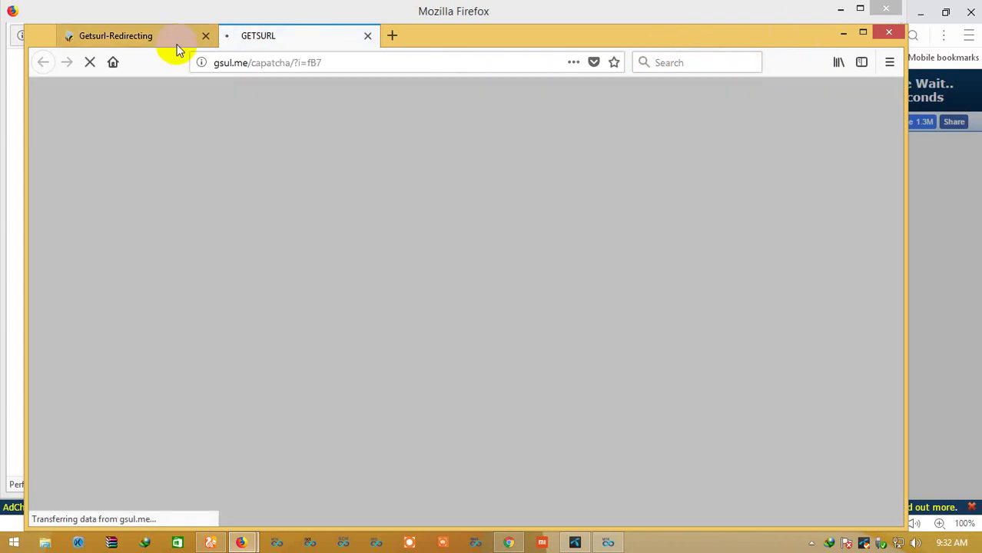
click(175, 35)
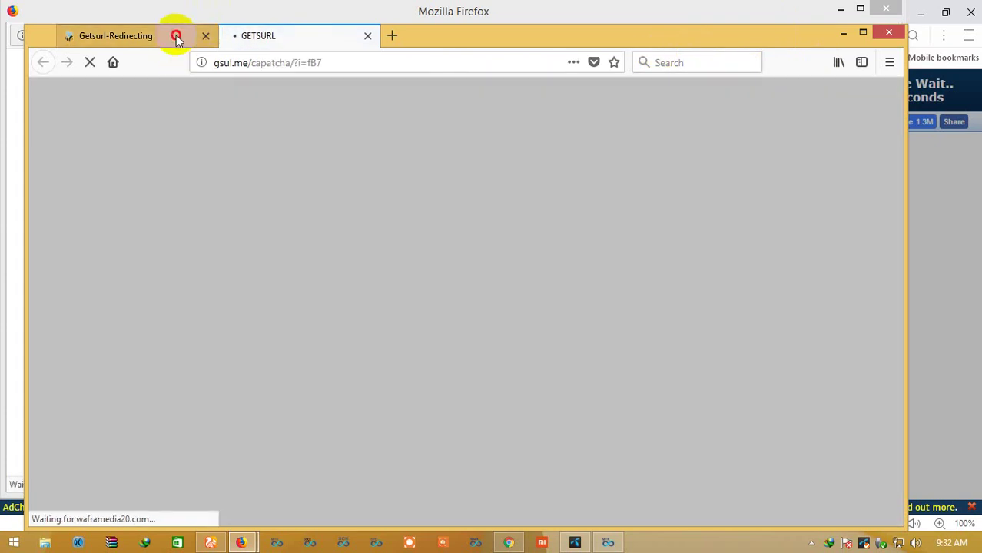
click(262, 36)
click(205, 36)
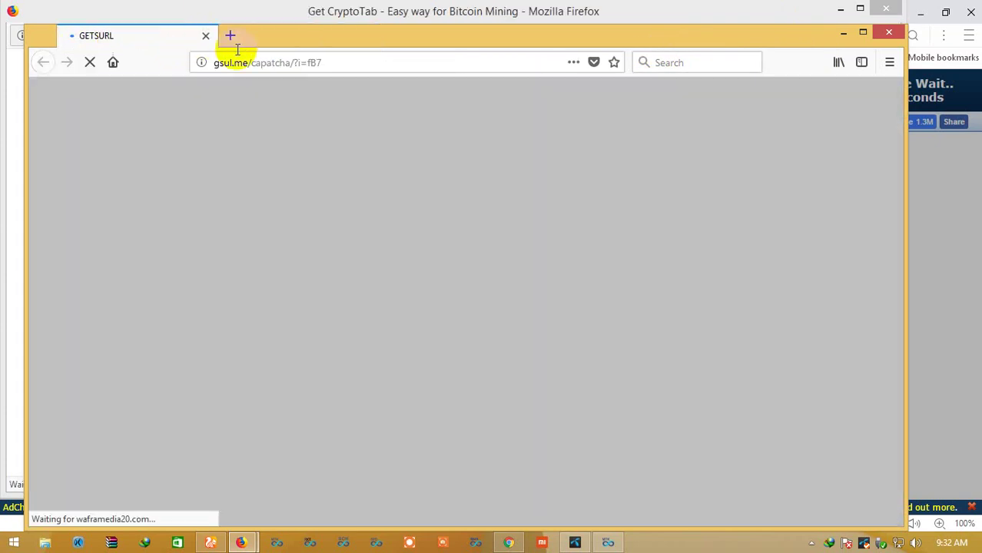
- Close the CryptoTab advertising pop-up window and maximize the Firefox window with the GETSURL captcha page
drag(404, 34, 390, 309)
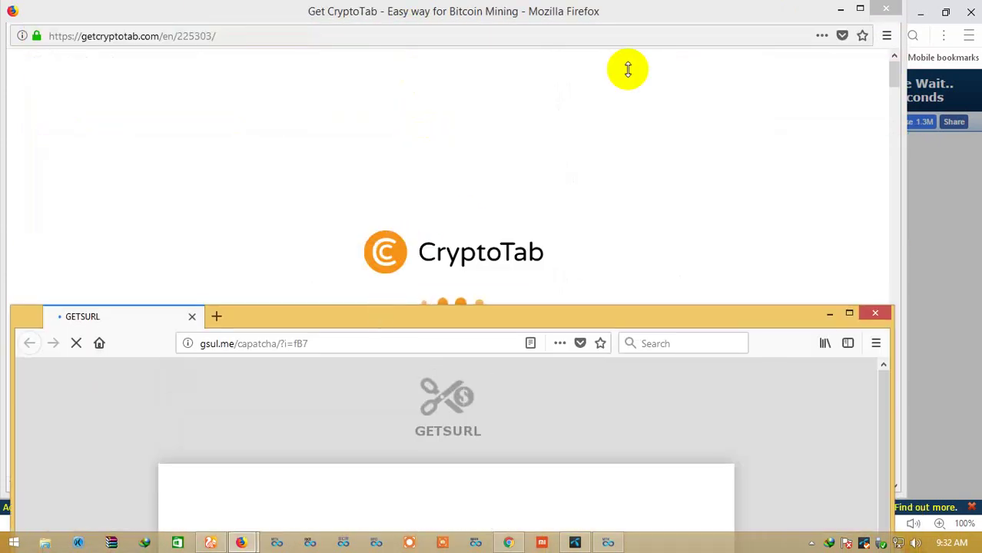
click(868, 23)
click(882, 11)
drag(635, 326, 739, 20)
- Continue past the GETSURL captcha page and close the blank pop-up behind it, with Firefox maximized again
scroll(483, 388, down, 3)
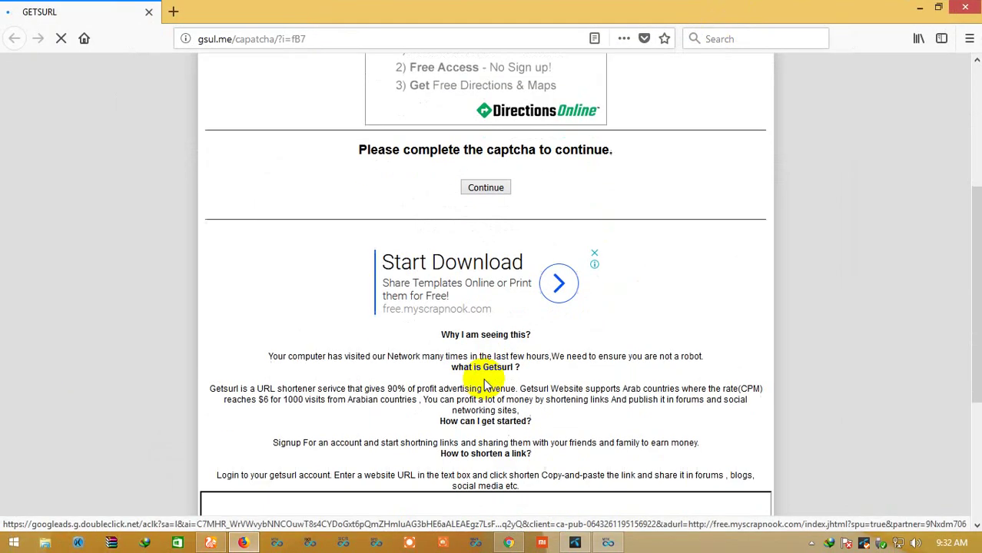
click(482, 192)
double_click(600, 8)
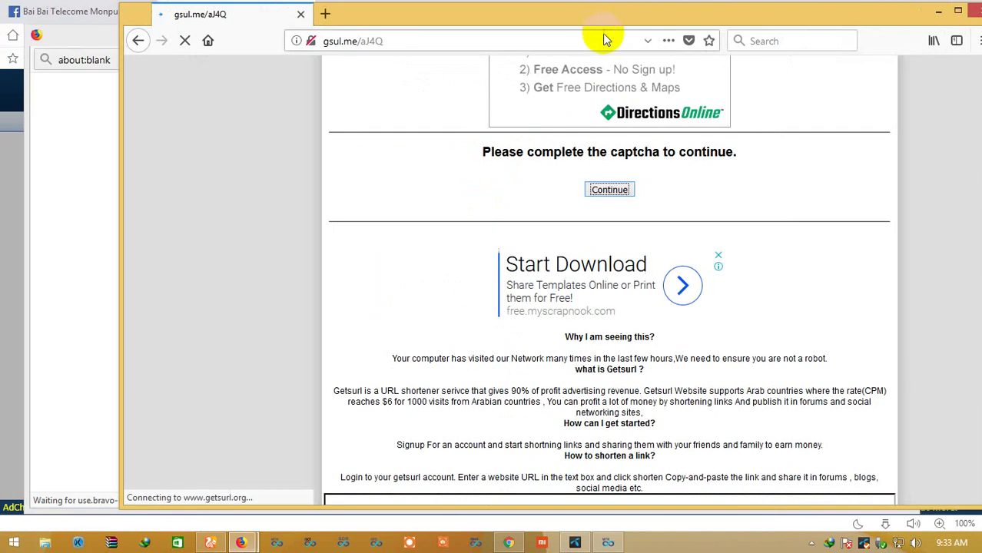
double_click(640, 9)
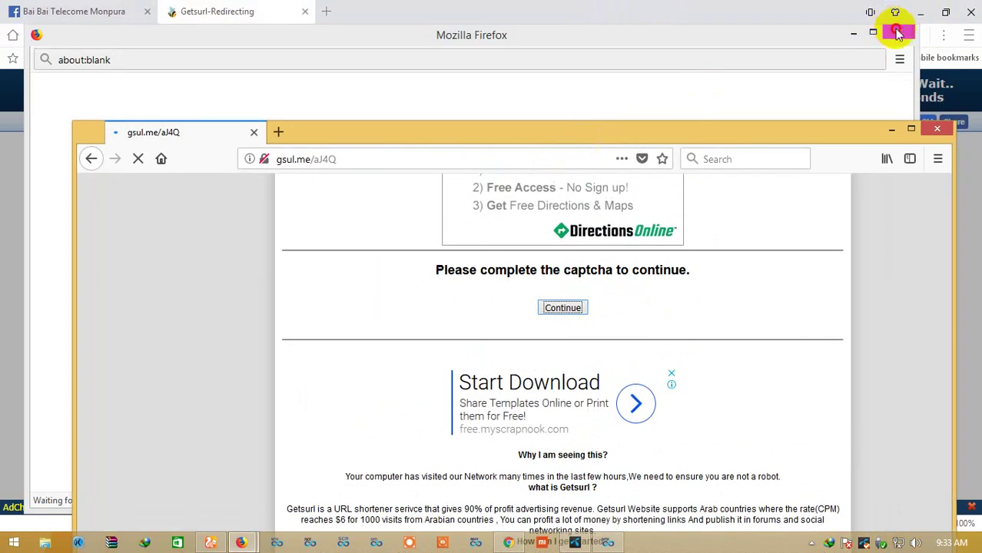
click(896, 32)
double_click(686, 137)
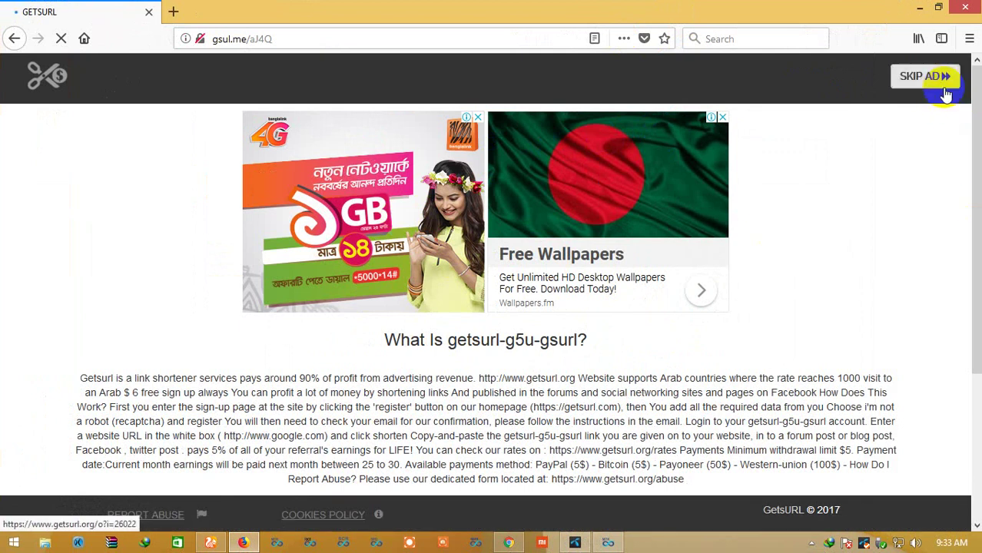
- Skip the ad on the gsul.me/aJ4Q page, agree to leave the page, and close the bet365 pop-up window
click(944, 89)
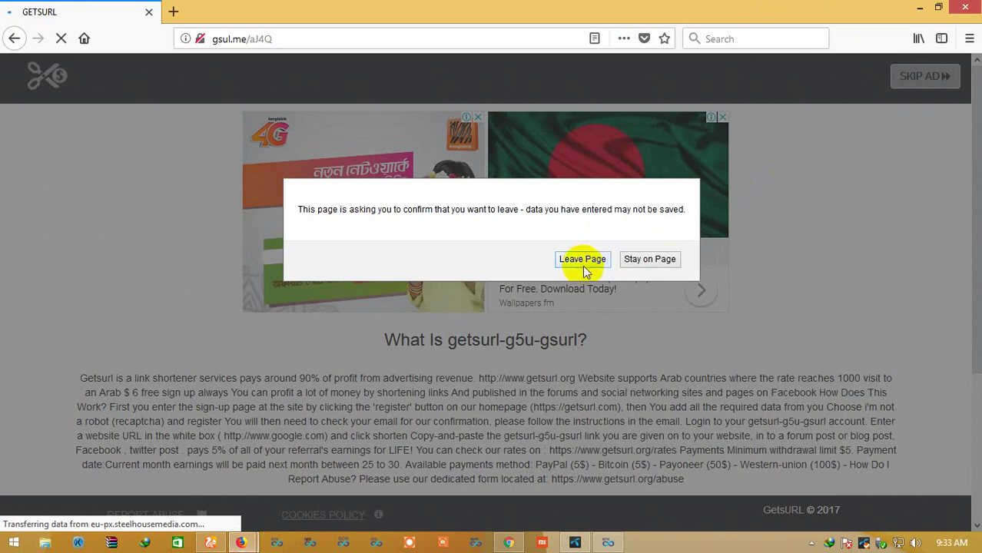
click(583, 258)
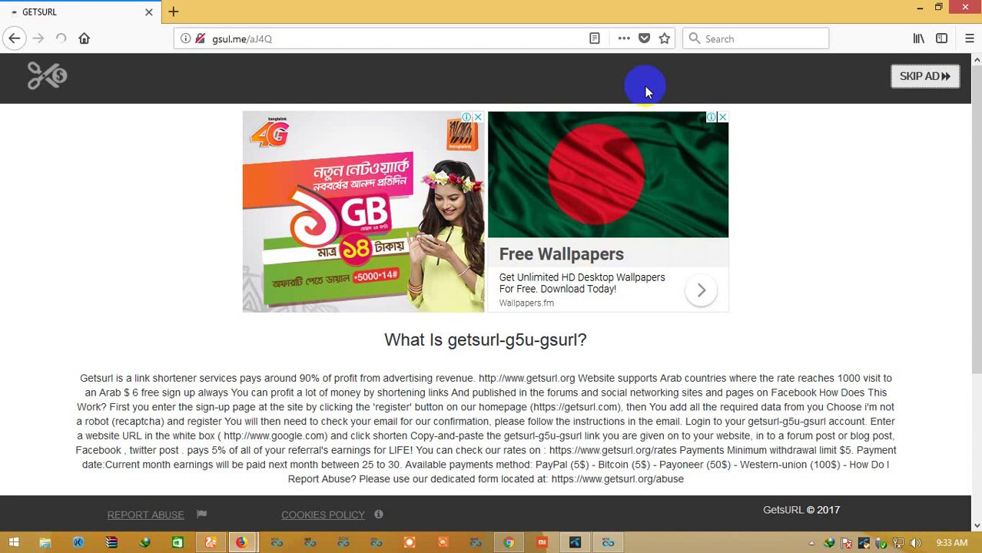
drag(628, 6, 688, 12)
drag(766, 102, 768, 115)
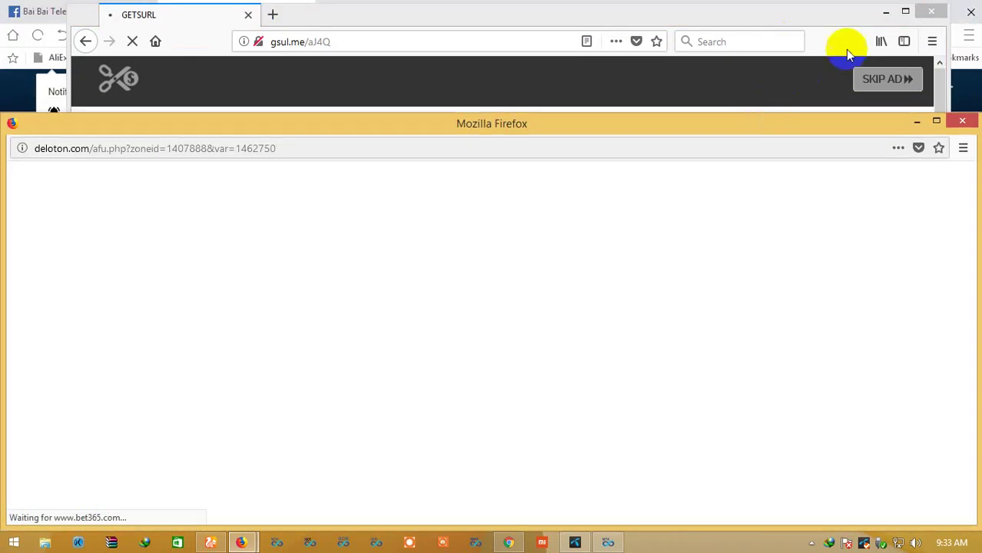
click(752, 16)
drag(790, 17, 765, 118)
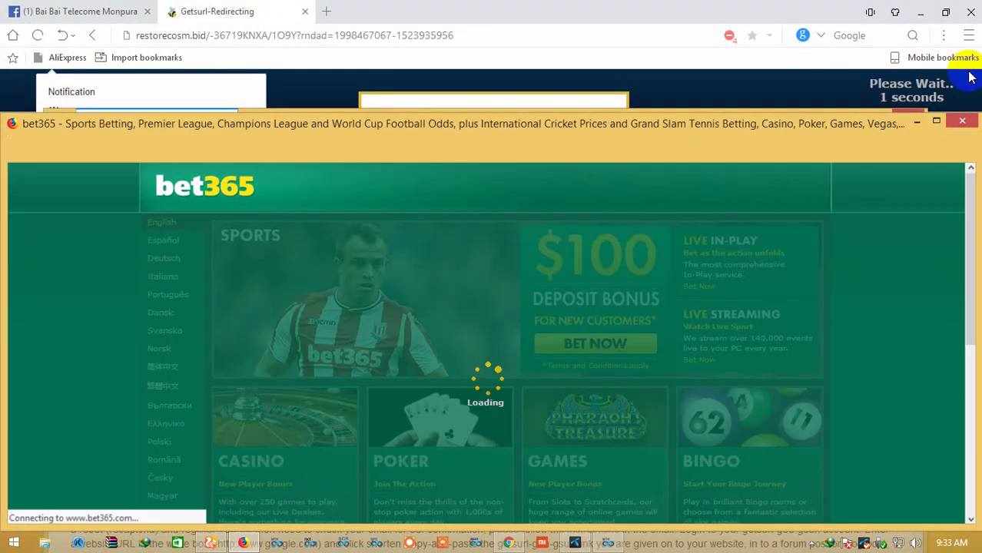
key(alt+F4)
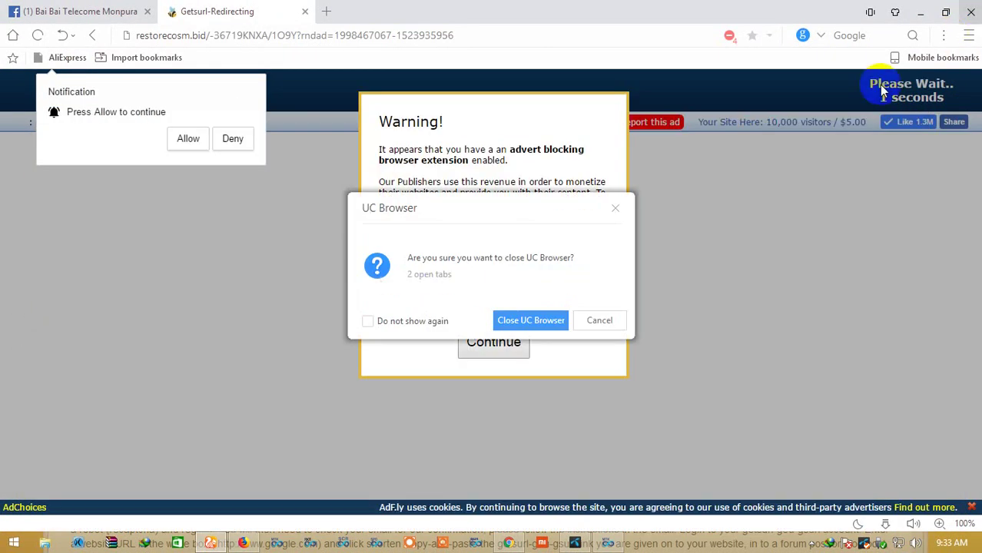
- Cancel closing UC Browser, minimize it, and maximize the Firefox window with the GETSURL page
click(598, 321)
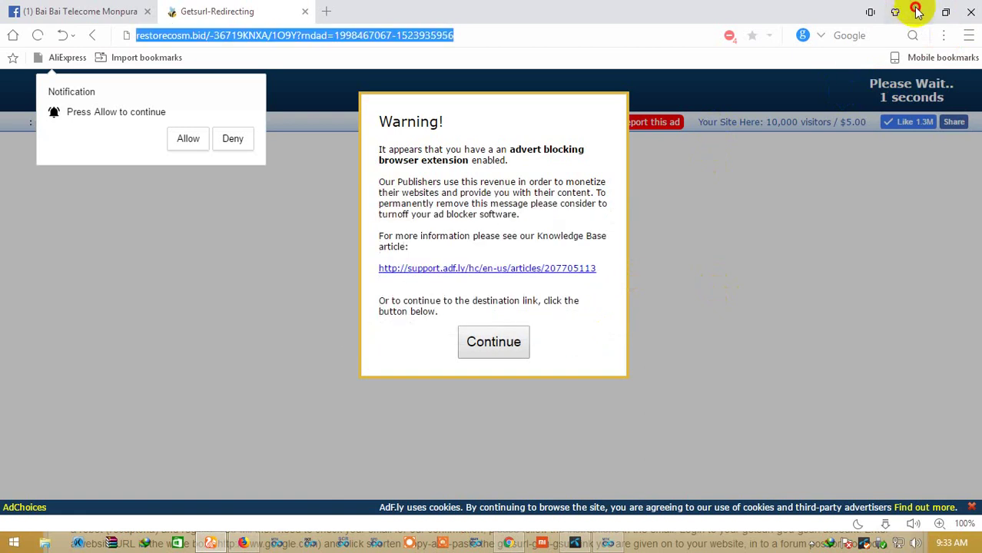
click(916, 12)
double_click(718, 126)
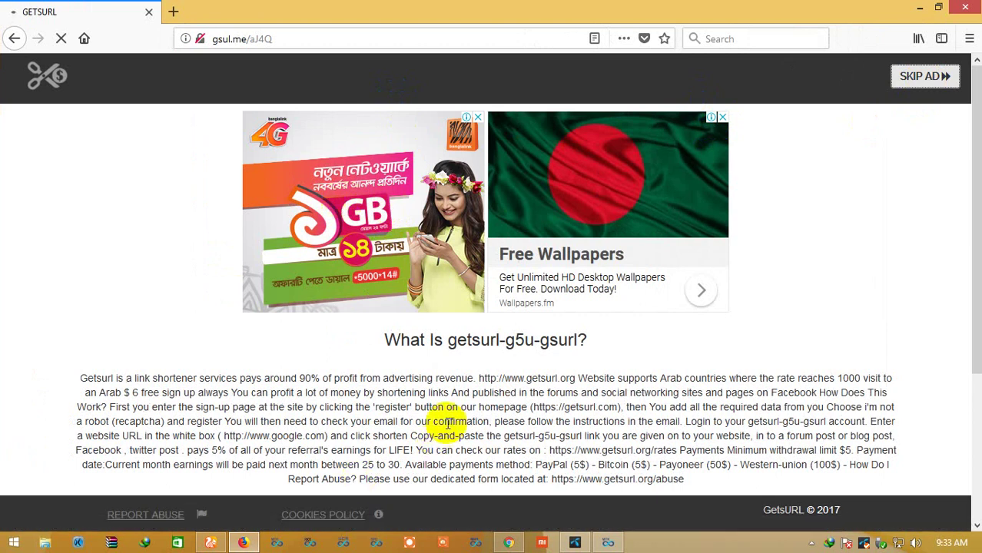
- Try the gsul.me page's Skip Ad link again and close the daraz.com.bd pop-up window
click(811, 543)
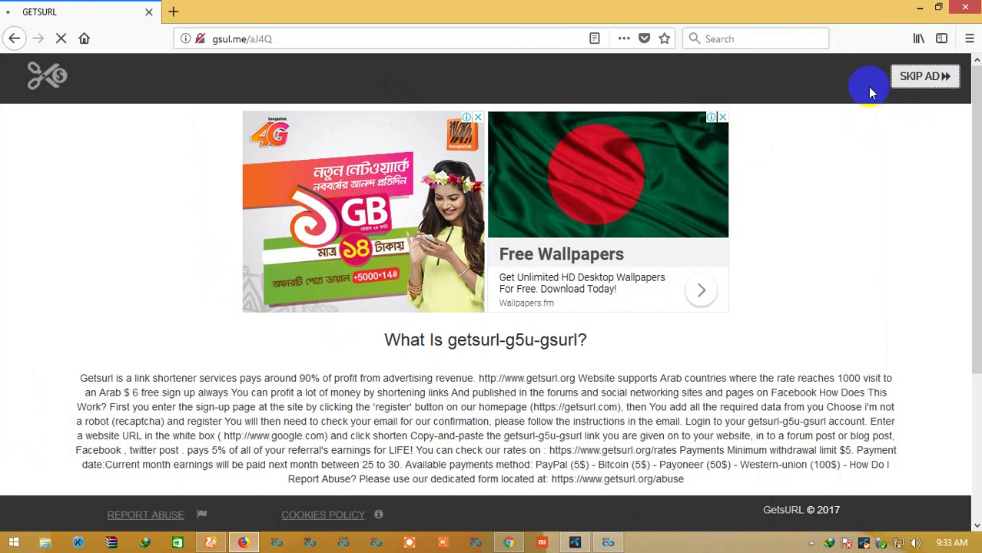
click(927, 78)
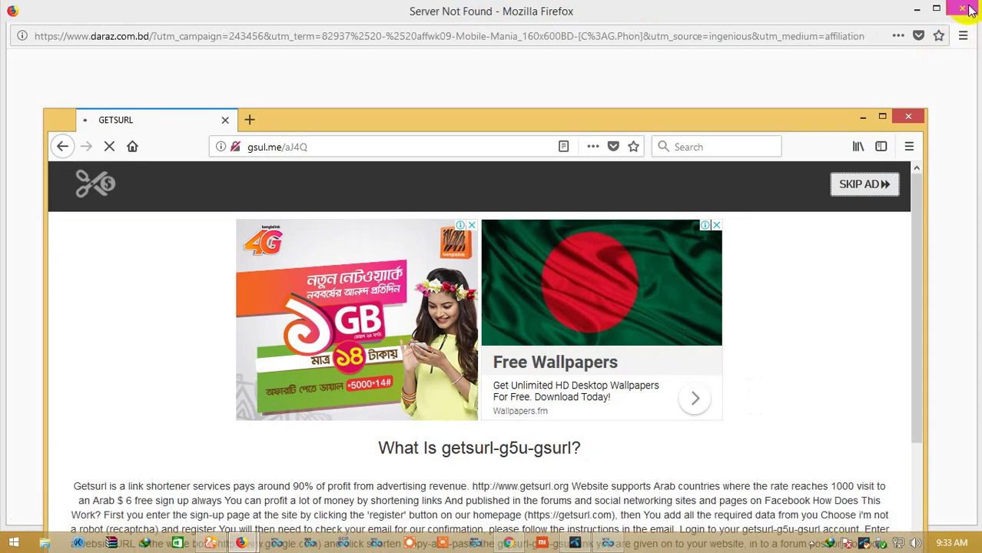
click(802, 61)
click(962, 7)
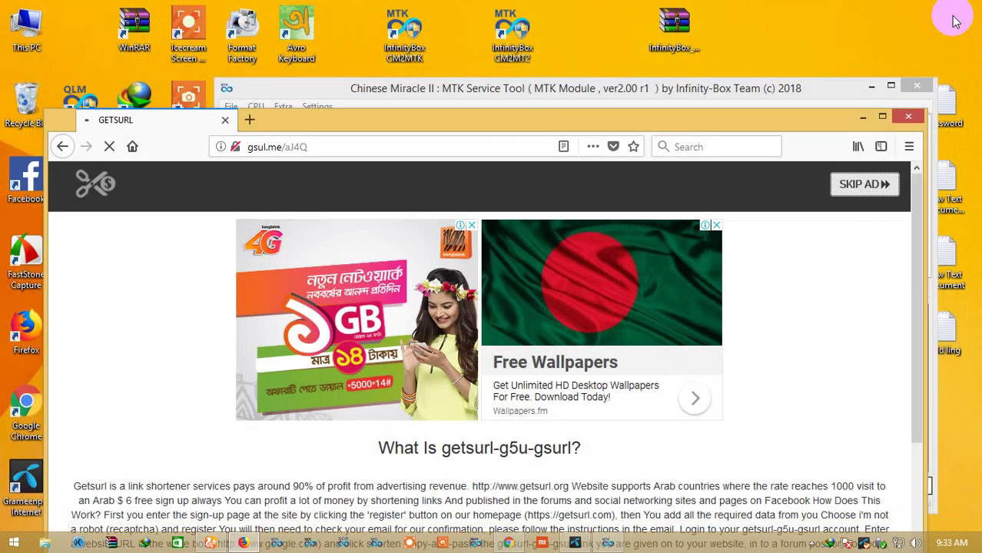
- Minimize the MTK Service Tool window and maximize Firefox with the GETSURL page again
double_click(716, 90)
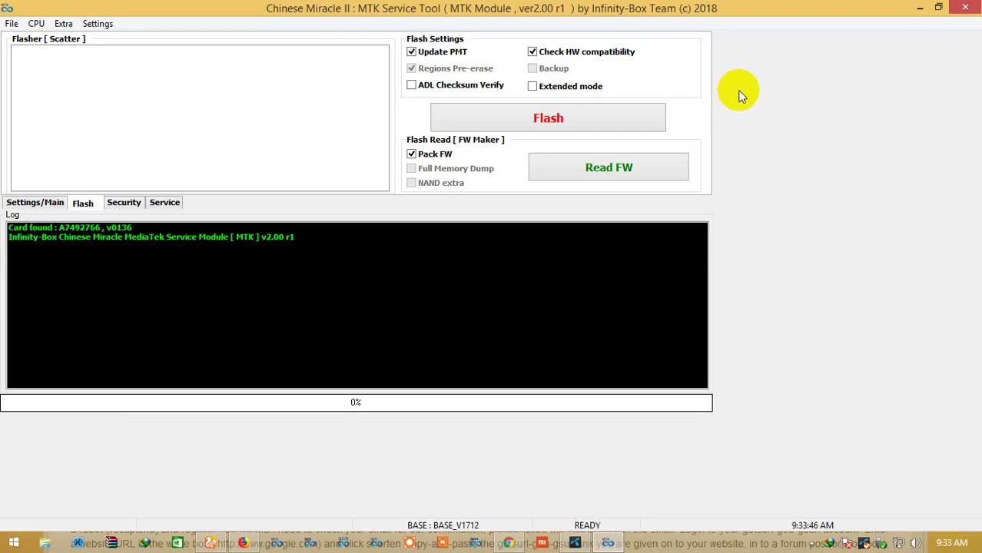
click(922, 8)
double_click(778, 119)
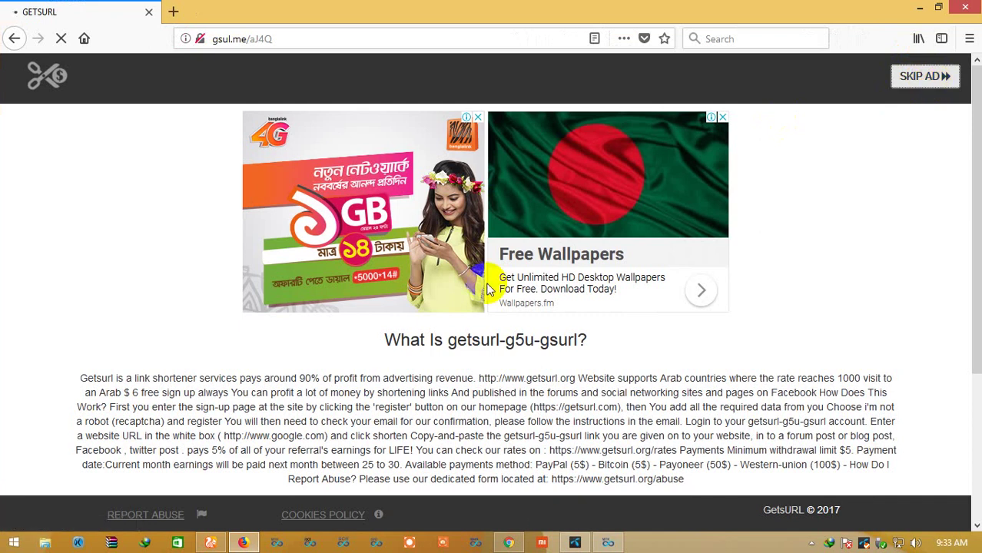
- Minimize Firefox, show and minimize the Chrome window, and refresh the cleared desktop
click(919, 7)
right_click(574, 166)
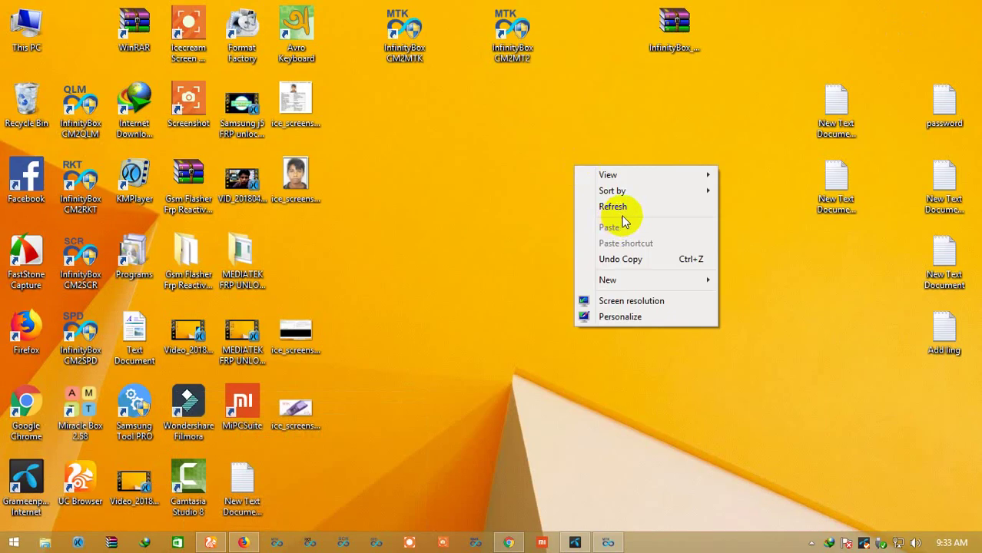
click(623, 208)
click(512, 538)
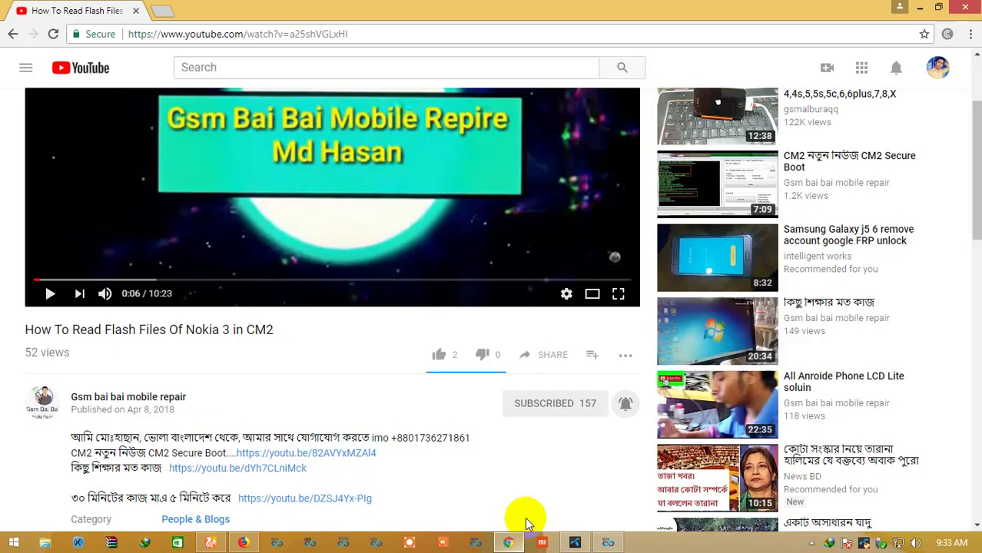
click(513, 540)
right_click(585, 316)
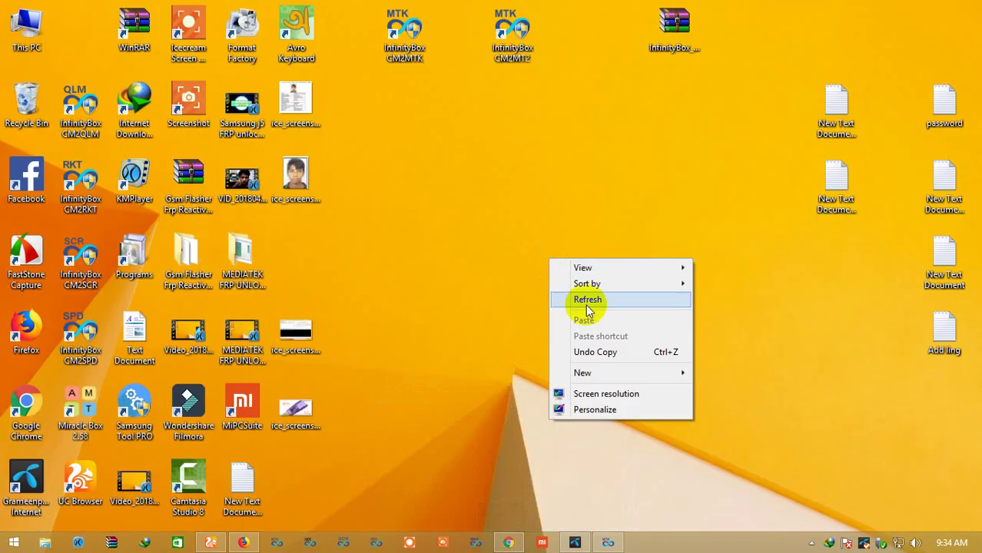
click(587, 304)
- Bring the MTK Service Tool ver2.00 r1 window back up and reposition it on the desktop
click(611, 540)
double_click(525, 18)
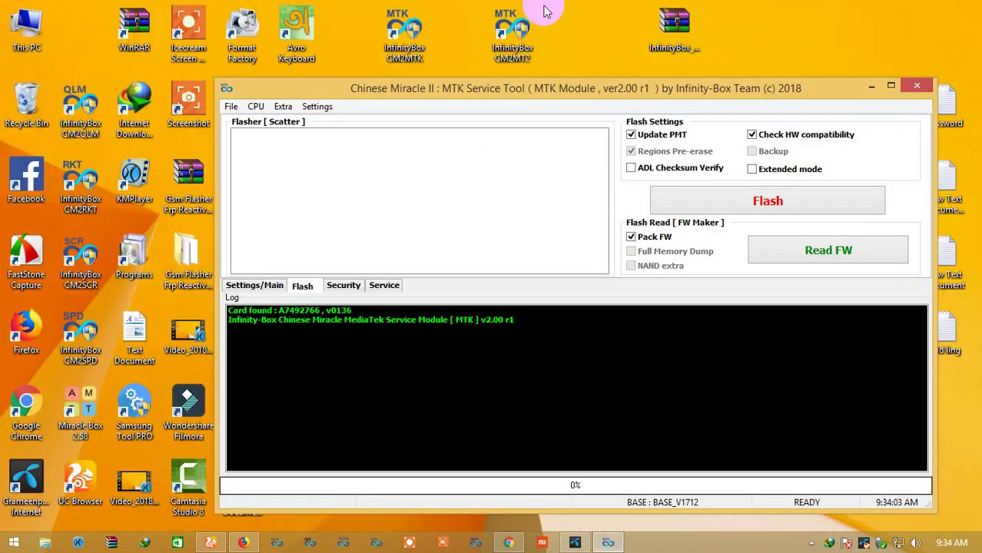
drag(670, 108, 619, 96)
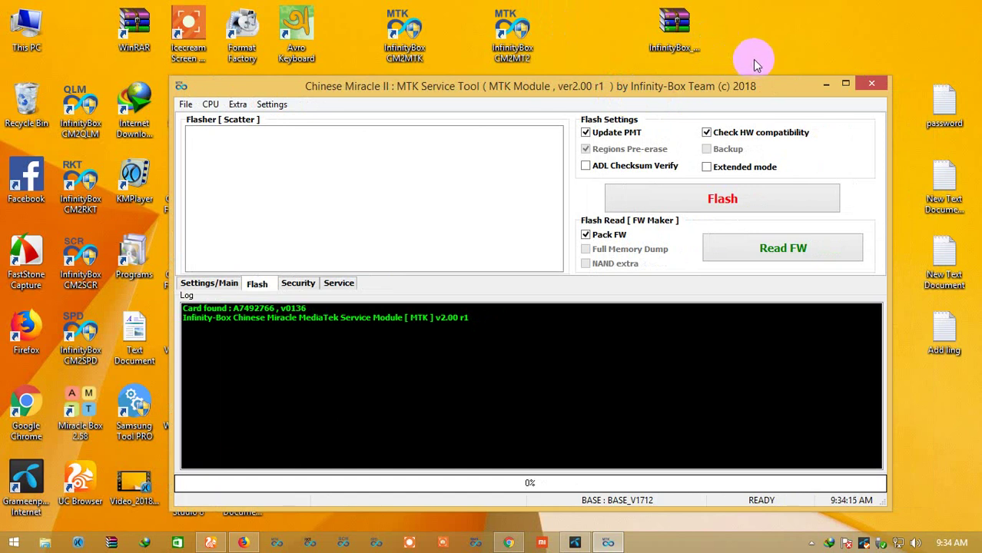
right_click(777, 29)
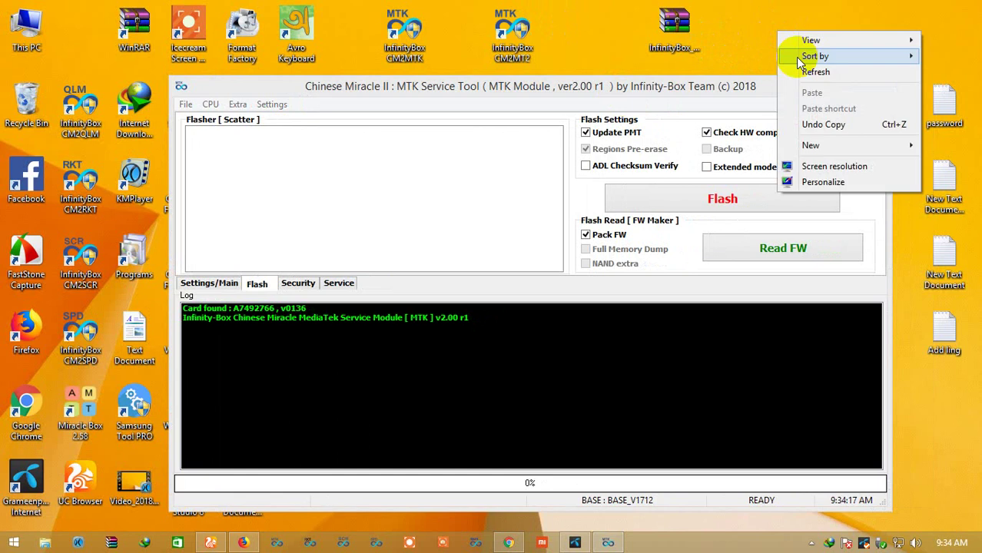
click(797, 68)
right_click(773, 28)
click(802, 68)
right_click(783, 36)
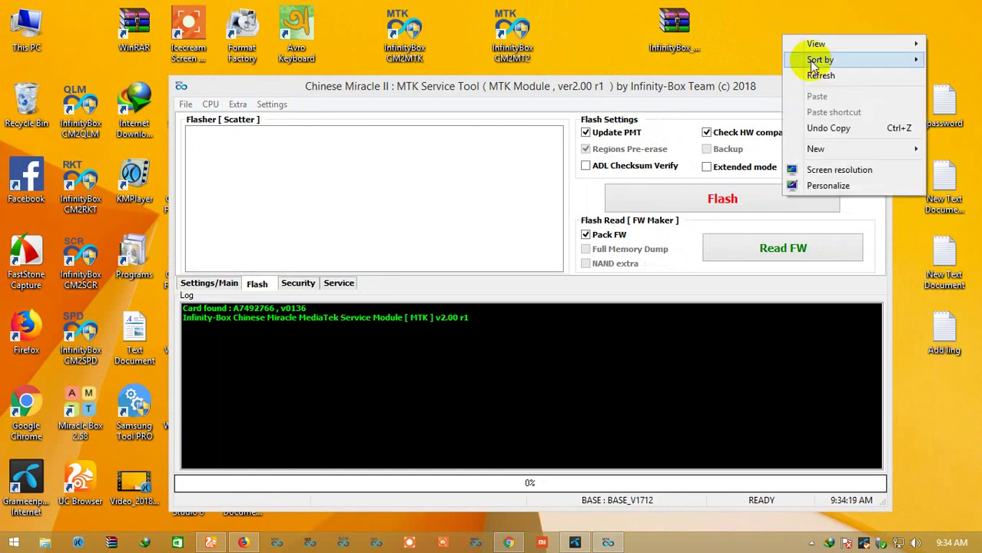
click(818, 74)
right_click(810, 37)
click(833, 75)
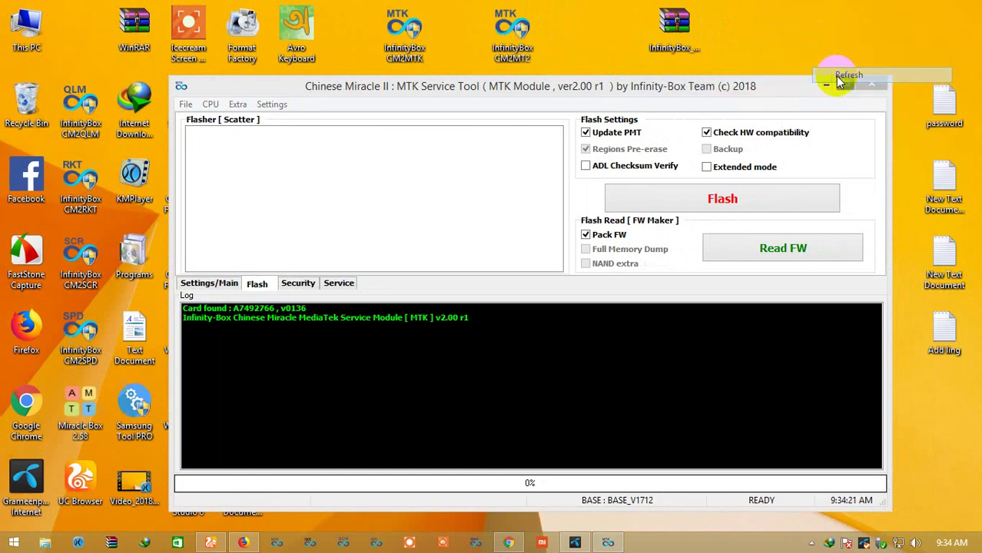
click(811, 543)
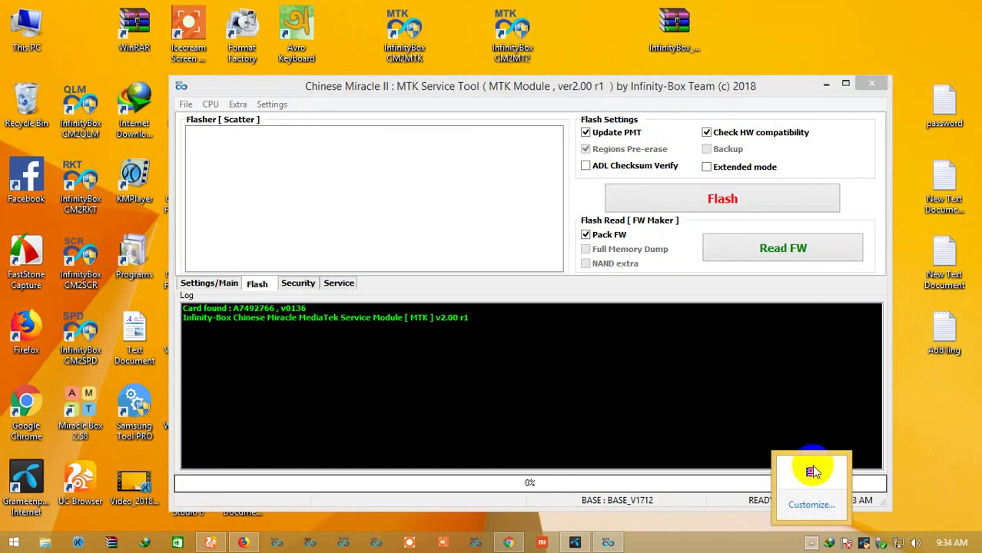